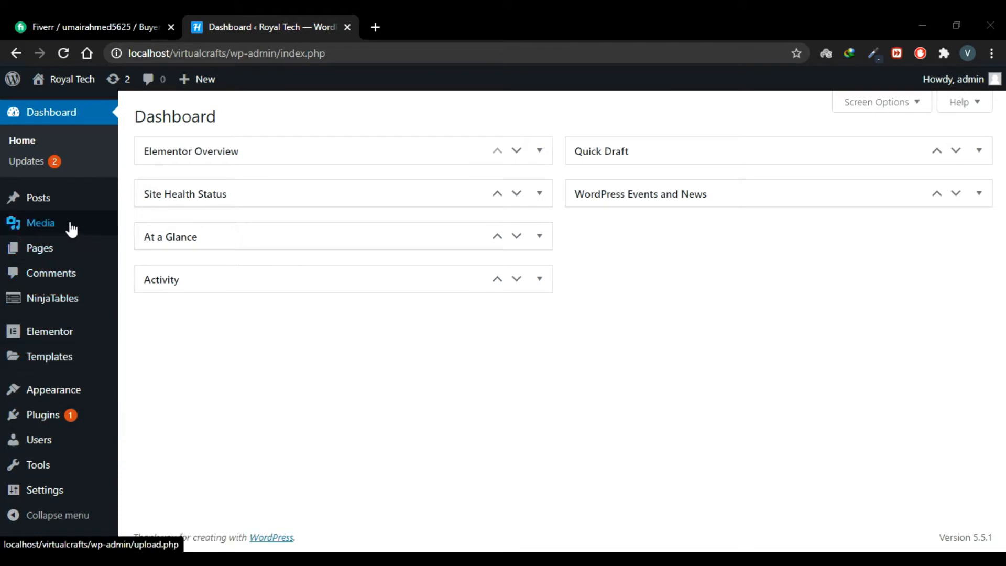
# Open the form for adding a new user to the site
pyautogui.moveTo(97, 348)
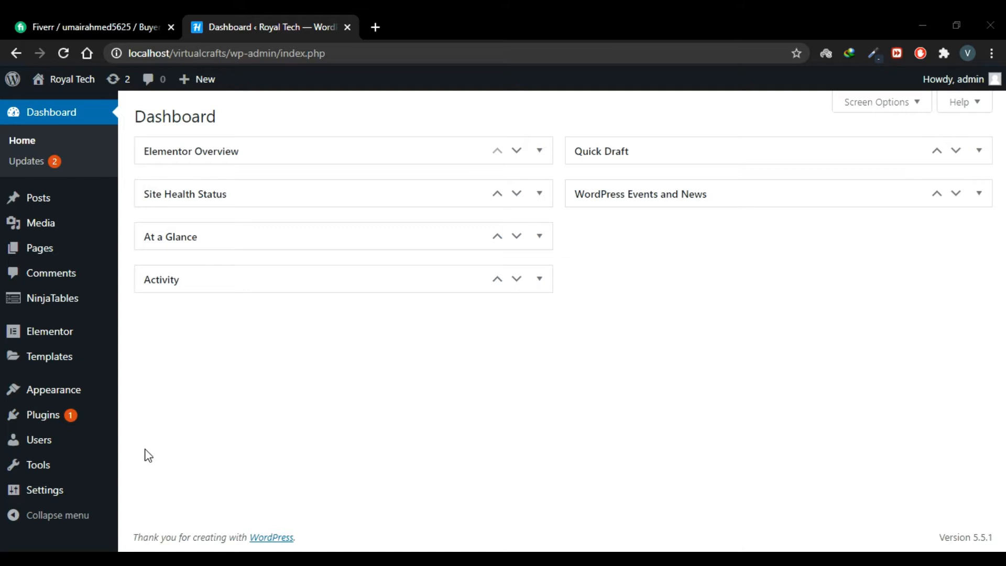
pyautogui.click(67, 444)
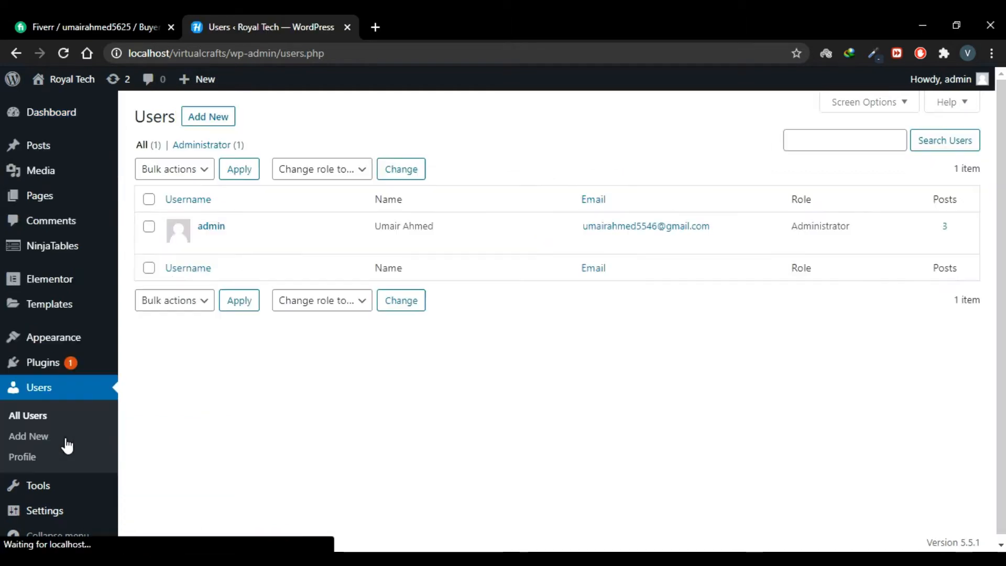
pyautogui.moveTo(237, 244)
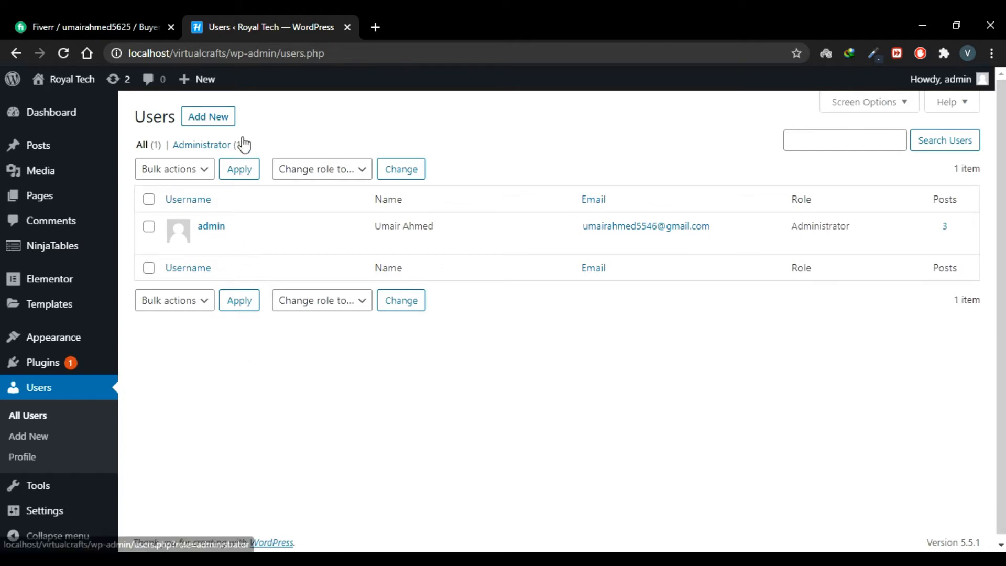
pyautogui.click(208, 120)
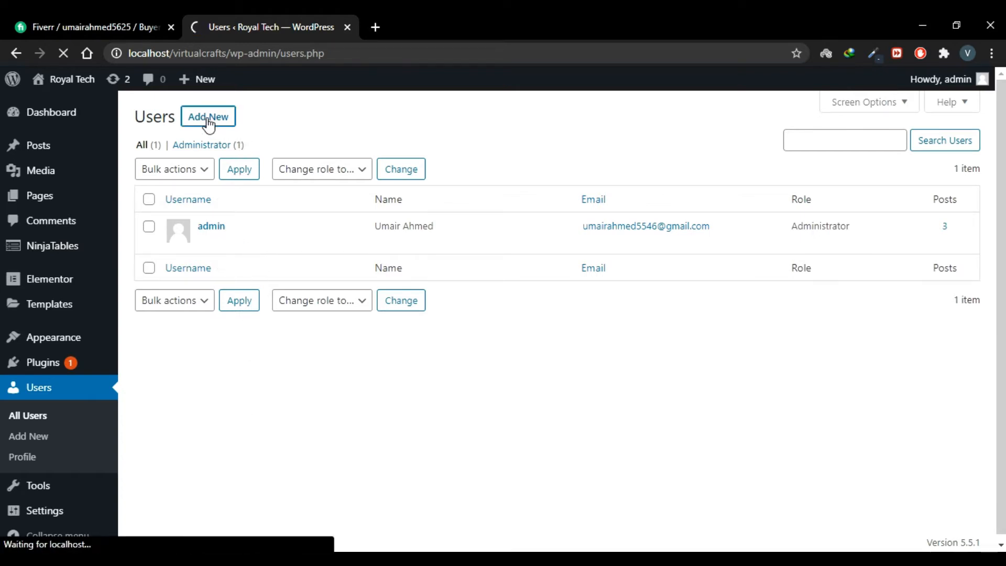
pyautogui.scroll(-1, 627, 276)
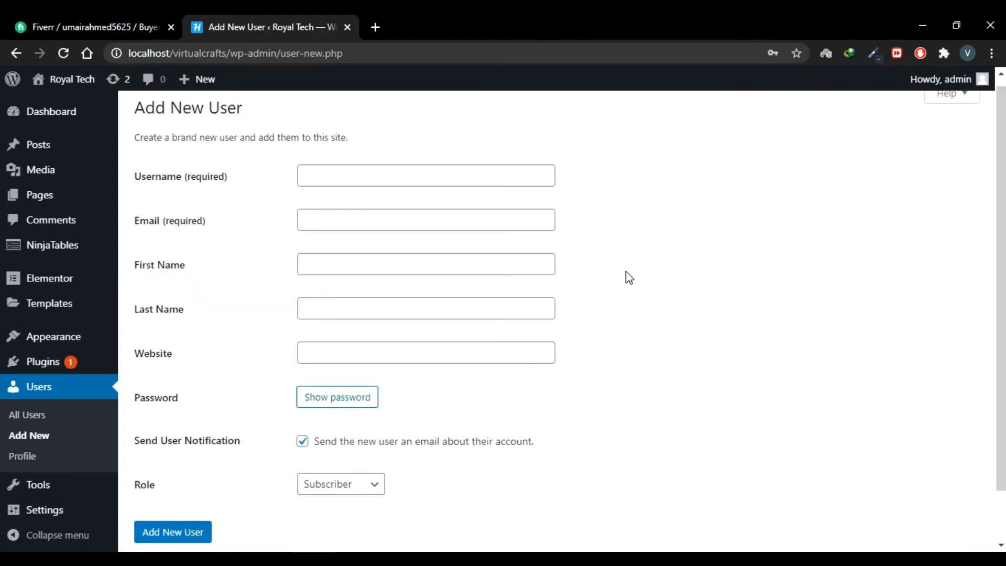
# Fill in the new user's username and e-mail address from the saved suggestions
pyautogui.click(509, 173)
pyautogui.press('Down')
pyautogui.press('Return')
pyautogui.click(470, 222)
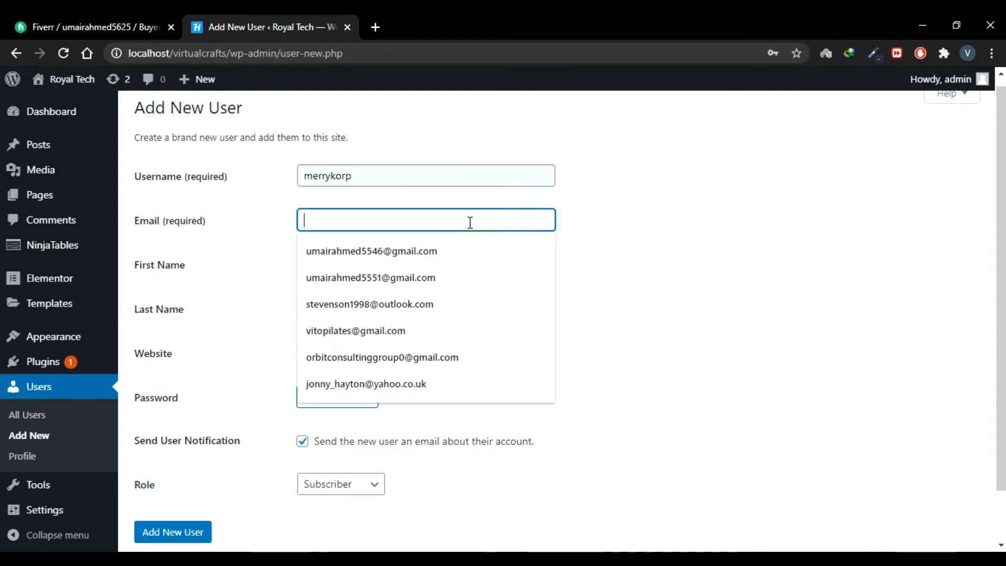
pyautogui.click(480, 274)
# Fill in the new user's first name and last name from the saved suggestions
pyautogui.click(422, 267)
pyautogui.click(401, 325)
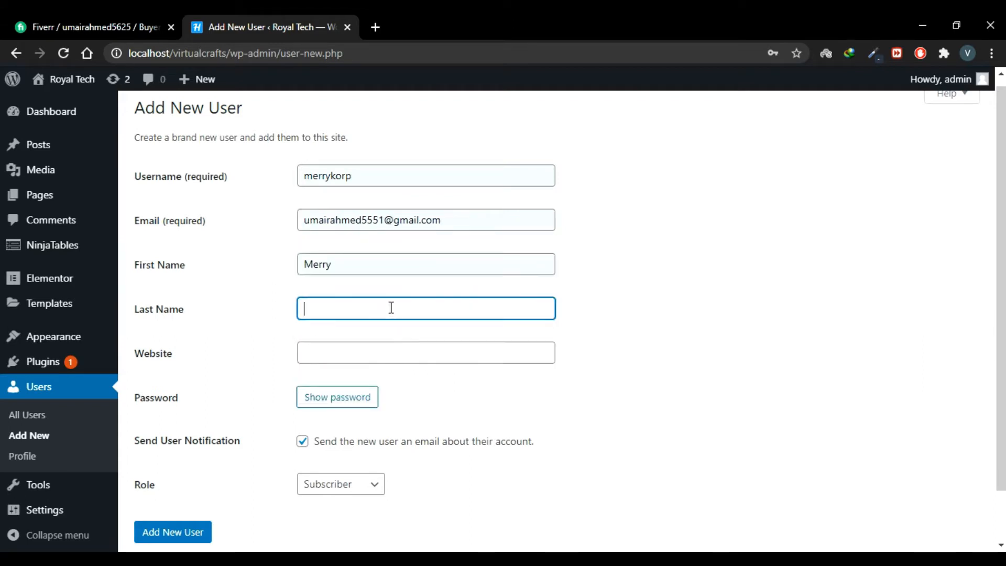
pyautogui.click(391, 308)
pyautogui.click(384, 339)
pyautogui.scroll(-1, 359, 344)
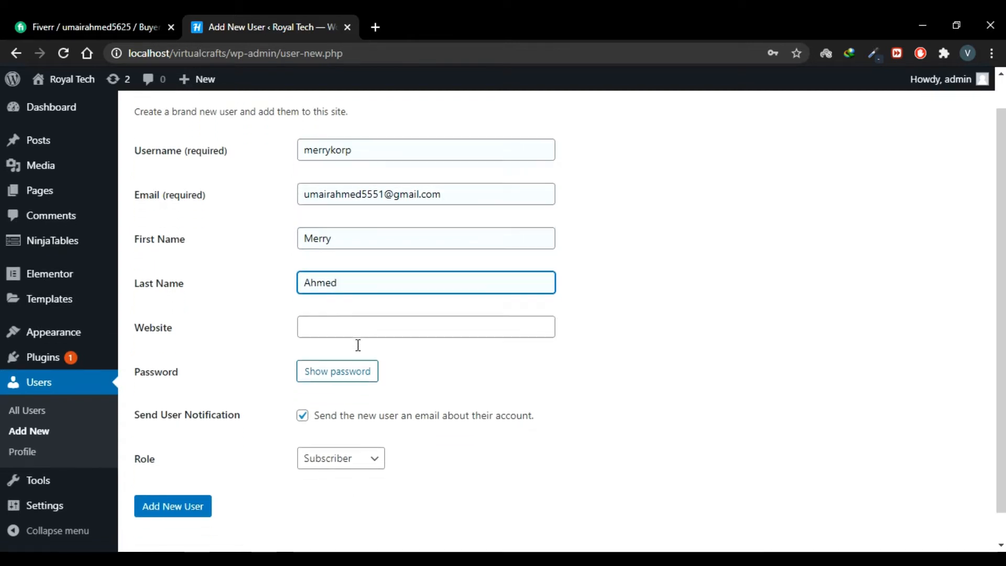
pyautogui.scroll(1, 513, 377)
pyautogui.click(602, 397)
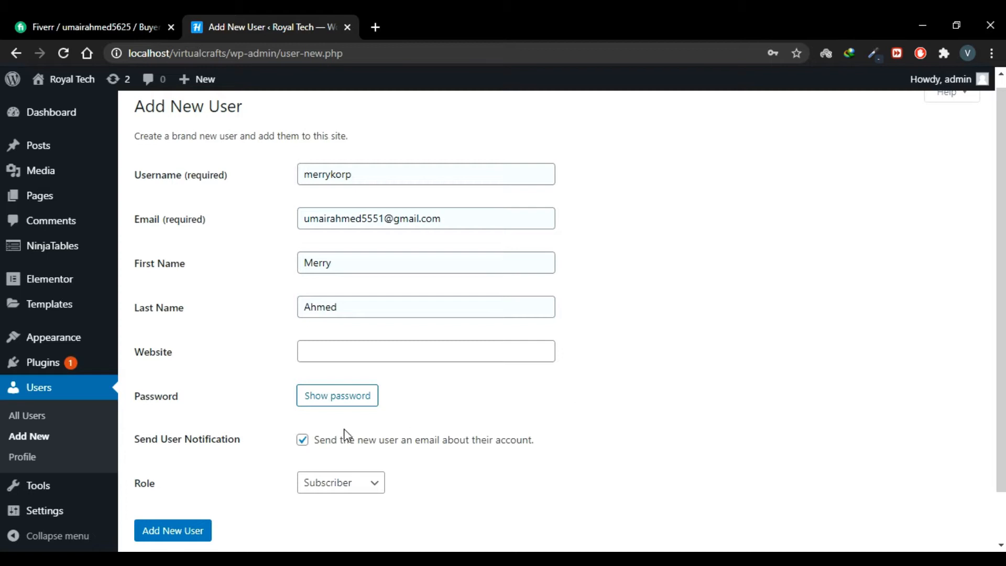
# Reveal the generated password for the new user and replace it with a custom account password, keeping the user notification enabled
pyautogui.click(304, 444)
pyautogui.click(304, 443)
pyautogui.click(348, 394)
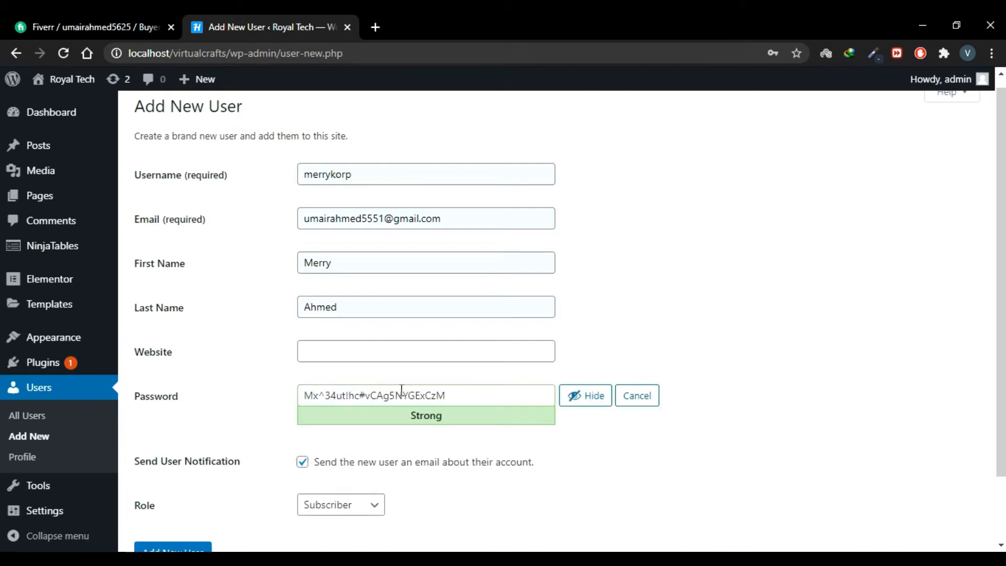
pyautogui.click(435, 182)
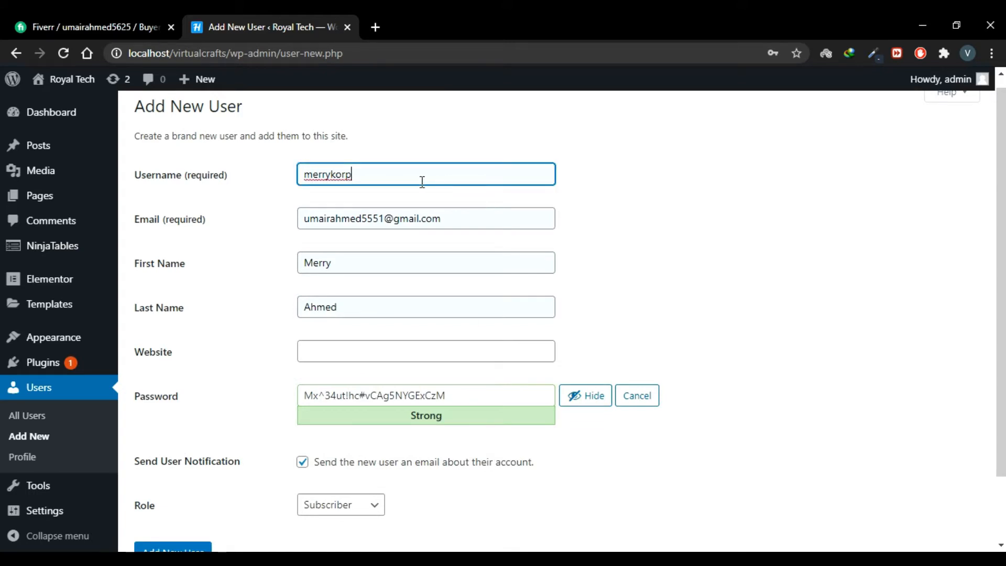
pyautogui.scroll(1, 673, 246)
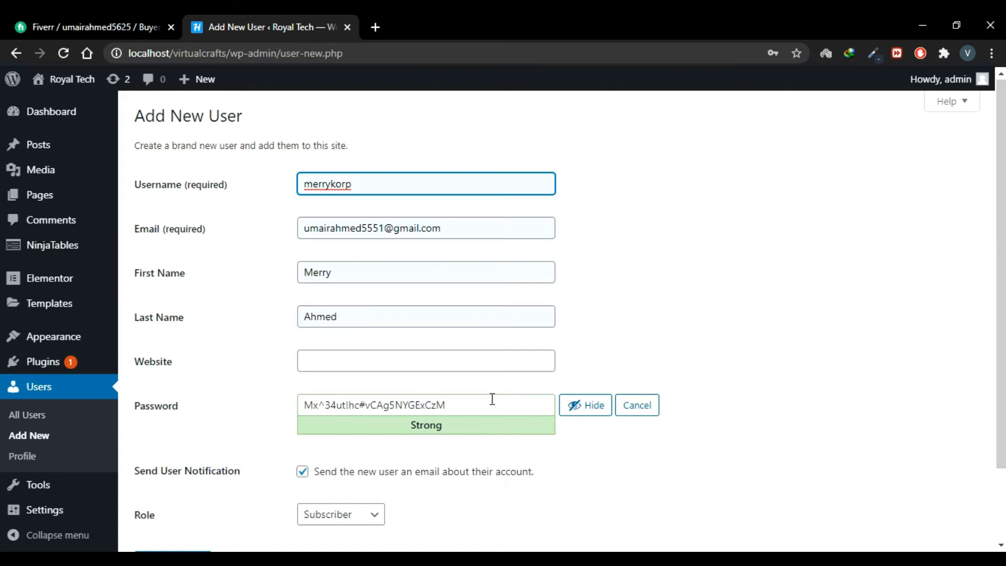
pyautogui.moveTo(464, 404); pyautogui.dragTo(287, 398)
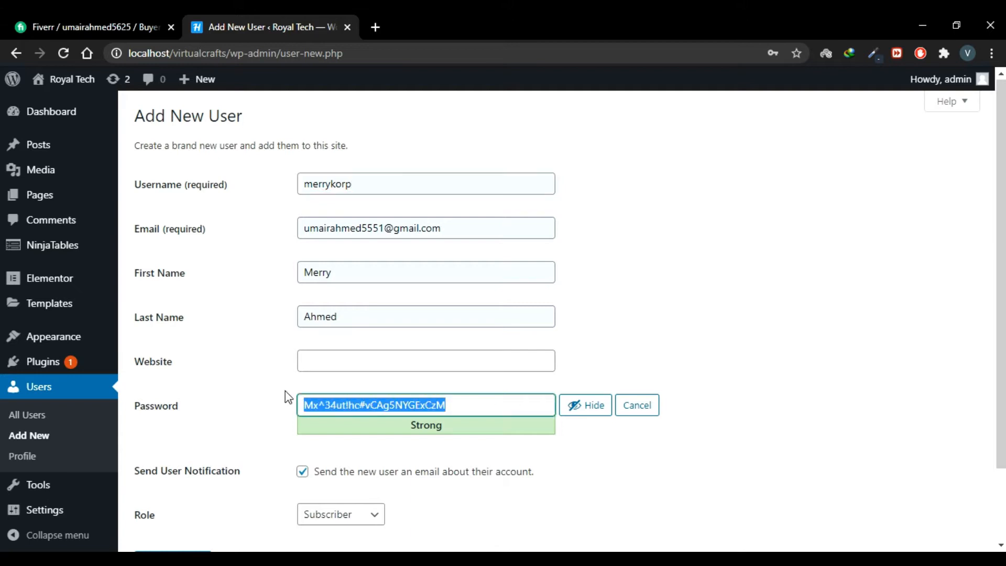
pyautogui.write('•••••••••••••••••••')
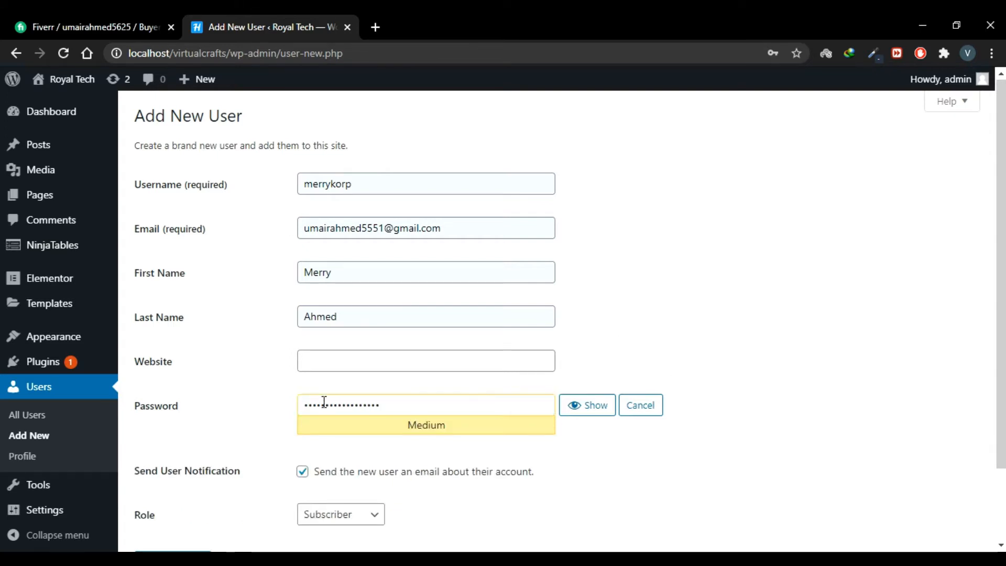
# Examine the roles that can be assigned to the new user
pyautogui.scroll(-2, 414, 445)
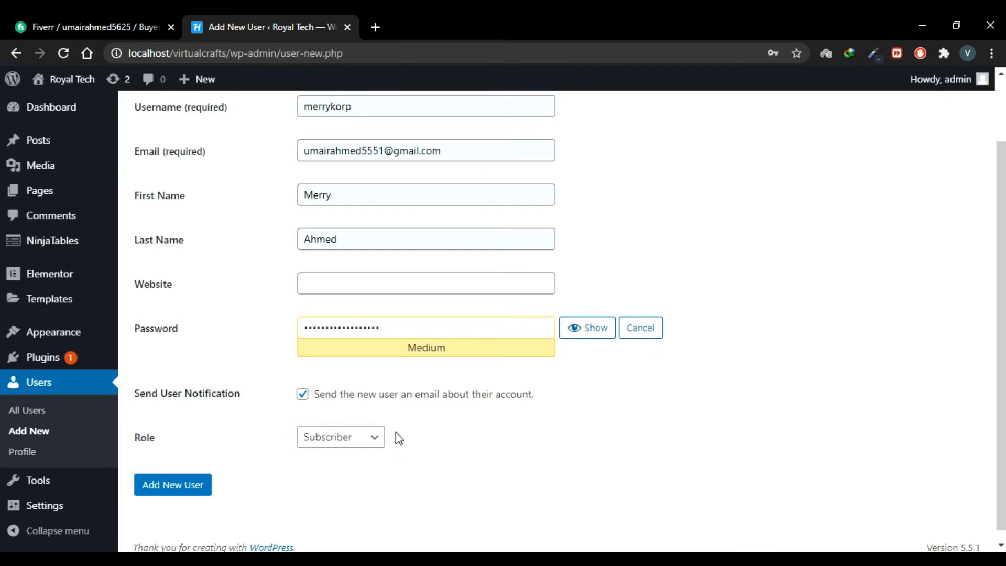
pyautogui.click(383, 450)
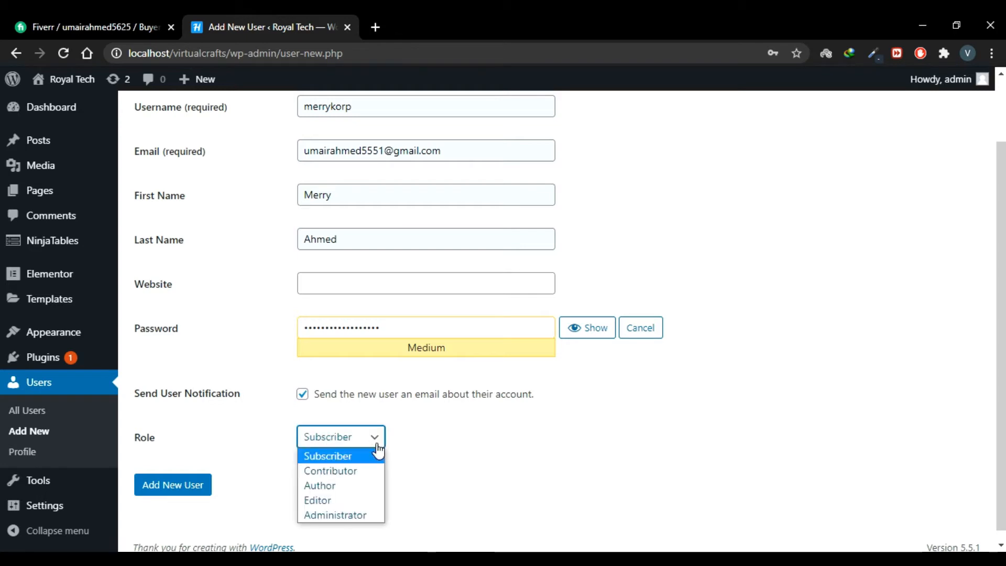
pyautogui.scroll(-1, 379, 449)
pyautogui.click(378, 432)
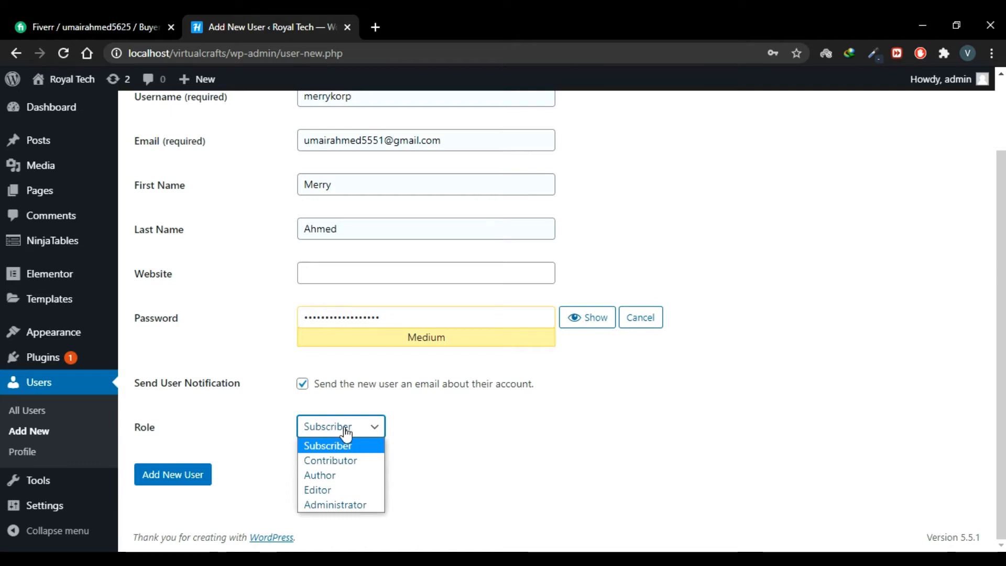
pyautogui.click(280, 449)
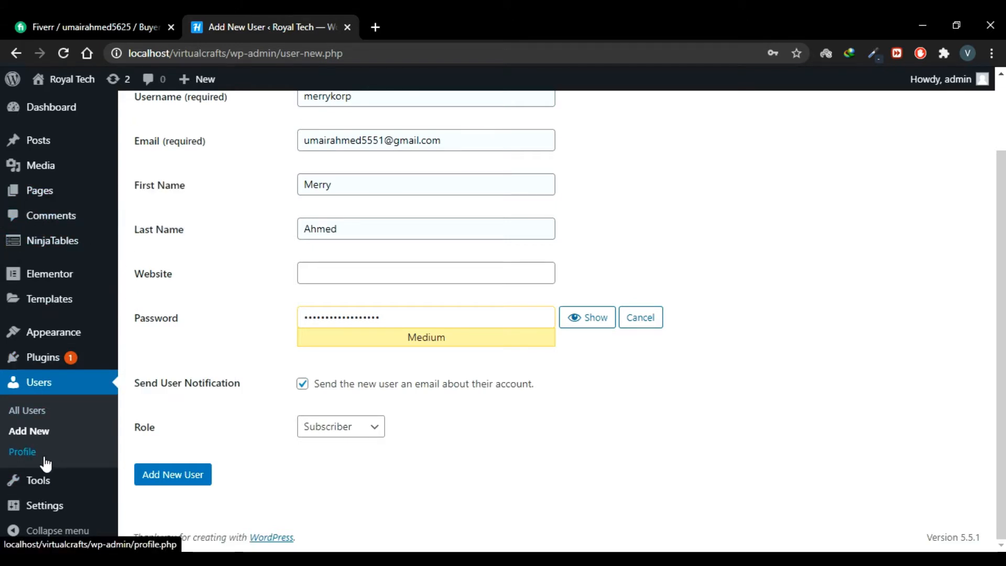
pyautogui.click(379, 434)
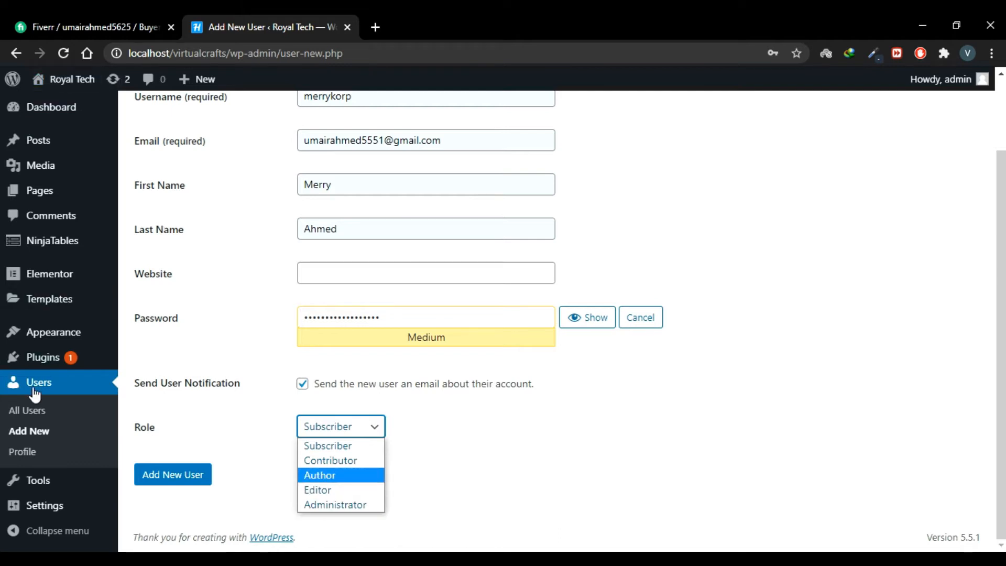
pyautogui.click(374, 429)
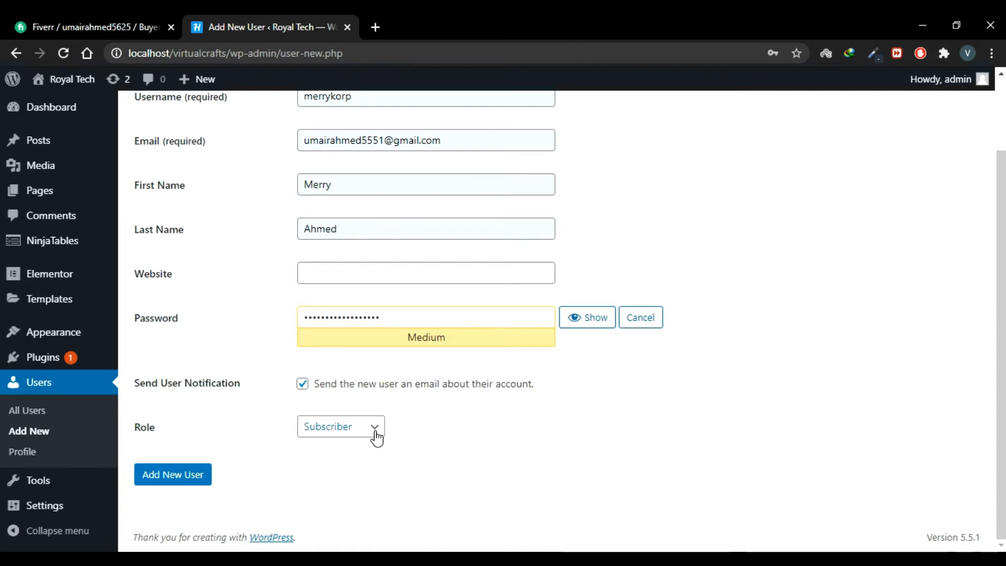
# Create the new user with the Subscriber role and save the account's login in the browser
pyautogui.scroll(1, 343, 440)
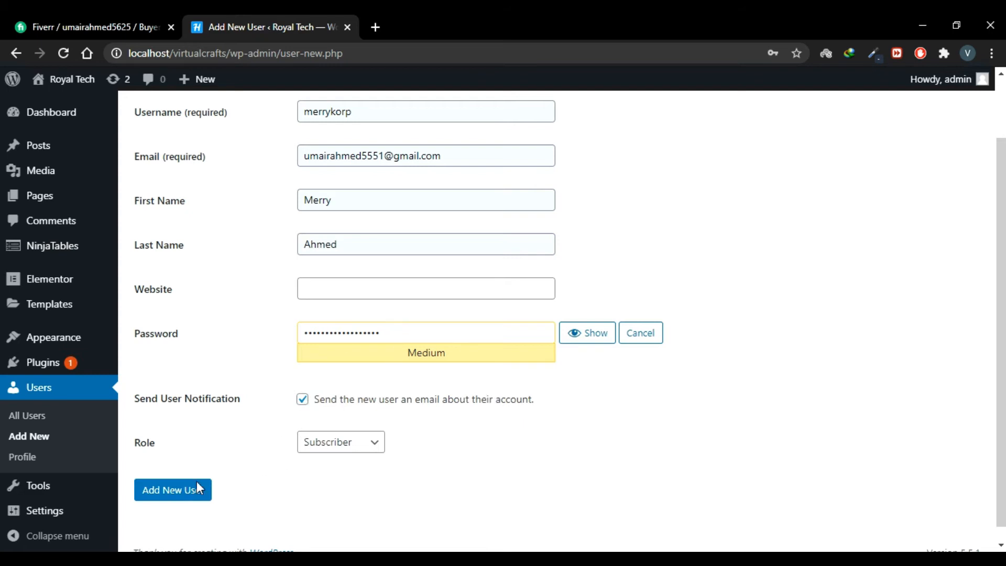
pyautogui.click(189, 495)
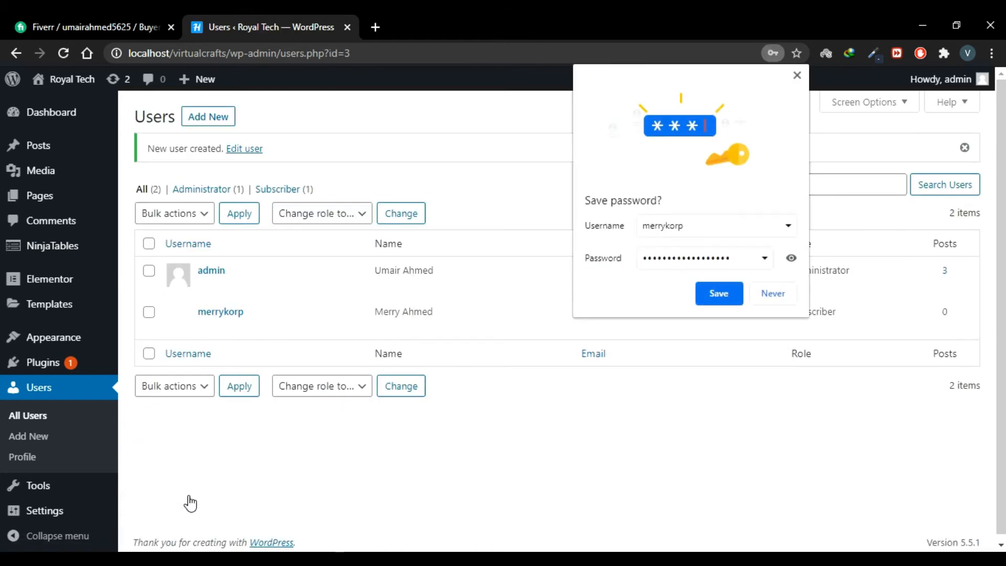
pyautogui.click(718, 293)
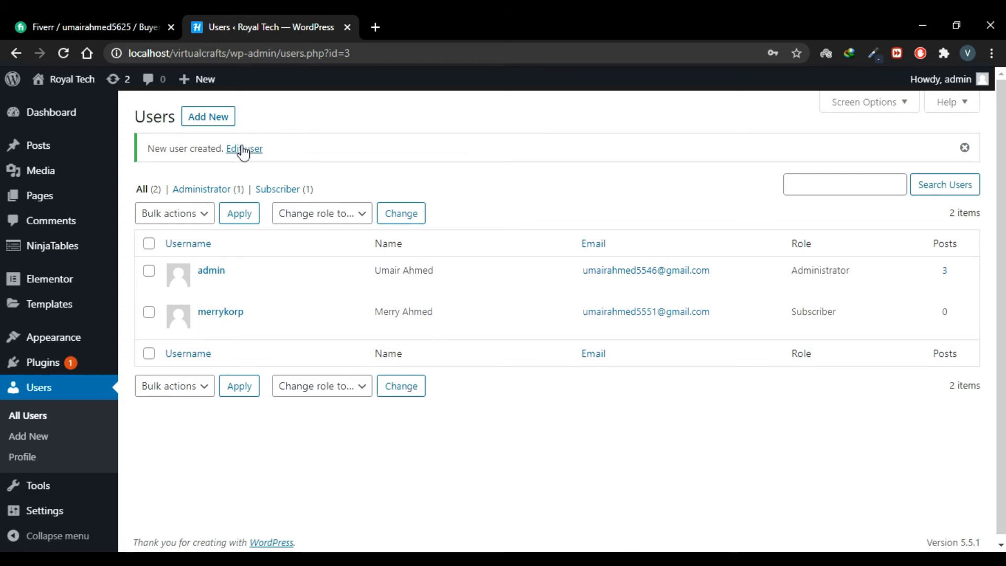
# Copy the site's base address and open localhost/virtualcrafts/ in a new incognito window
pyautogui.moveTo(231, 54); pyautogui.dragTo(134, 56)
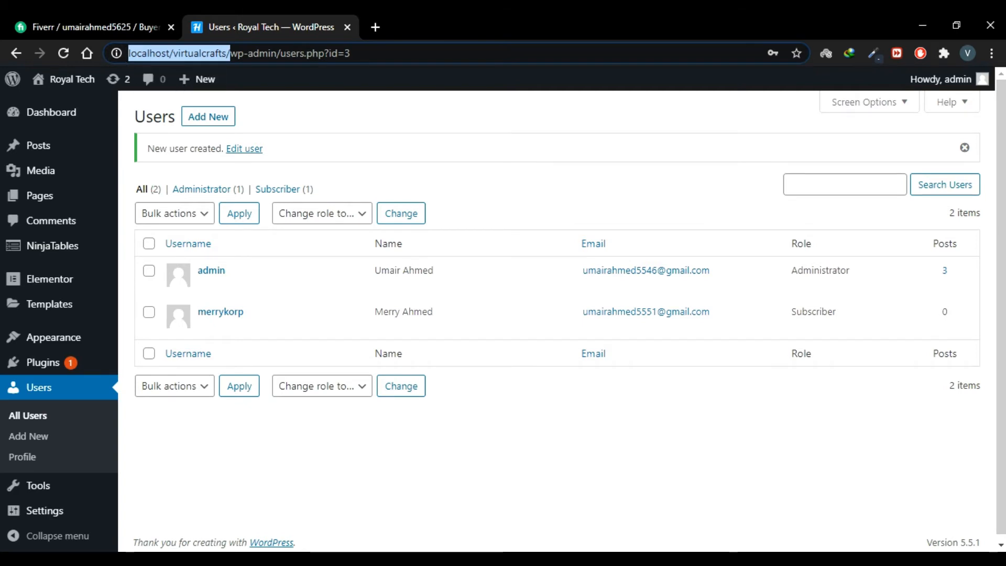
pyautogui.rightClick(125, 559)
pyautogui.click(149, 455)
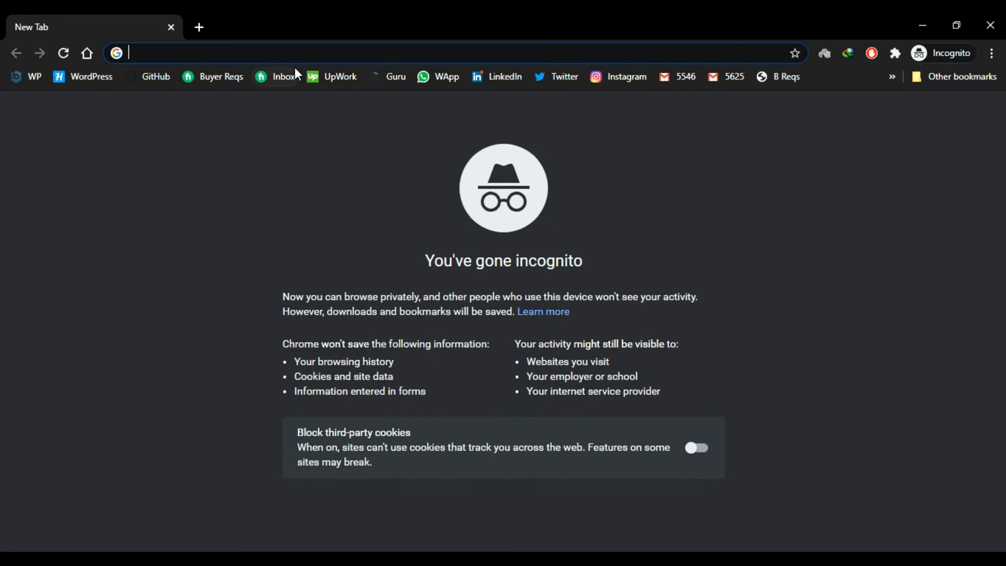
pyautogui.write('http://localhost/virtualcrafts/')
pyautogui.press('Return')
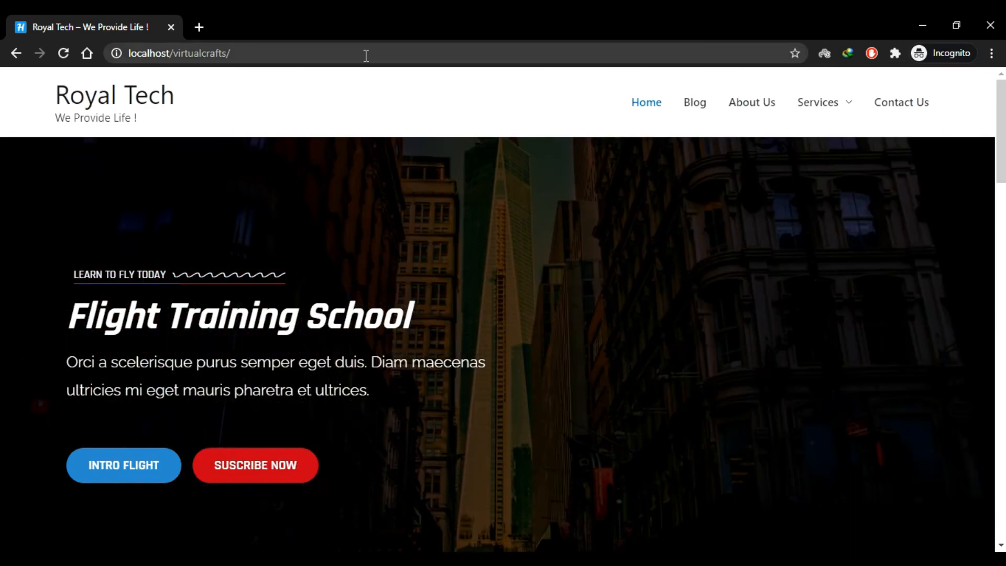
# Go to the site's admin login page at localhost/virtualcrafts/wp-admin/
pyautogui.click(366, 55)
pyautogui.click(366, 56)
pyautogui.write('wp')
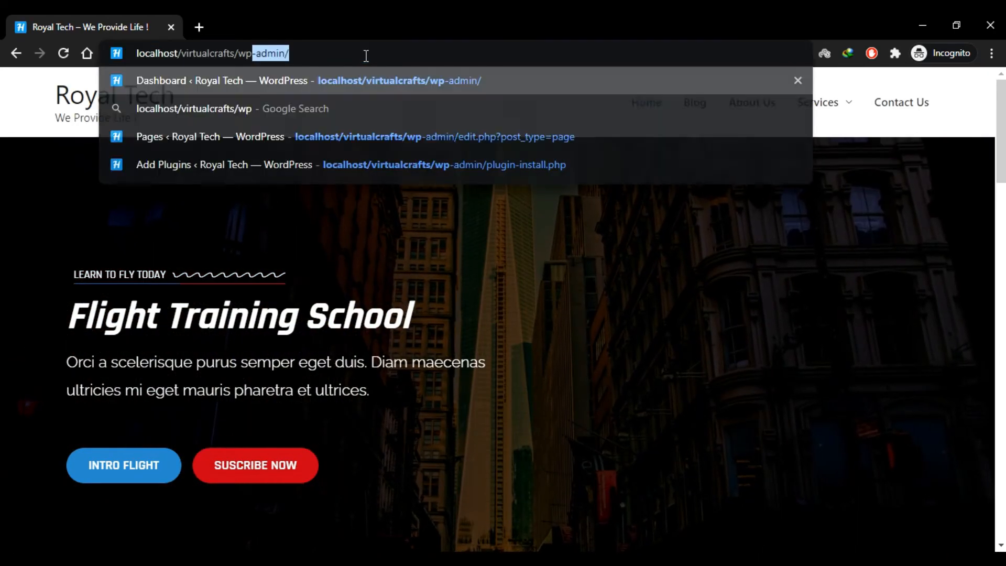
pyautogui.write('-admin/')
pyautogui.press('Return')
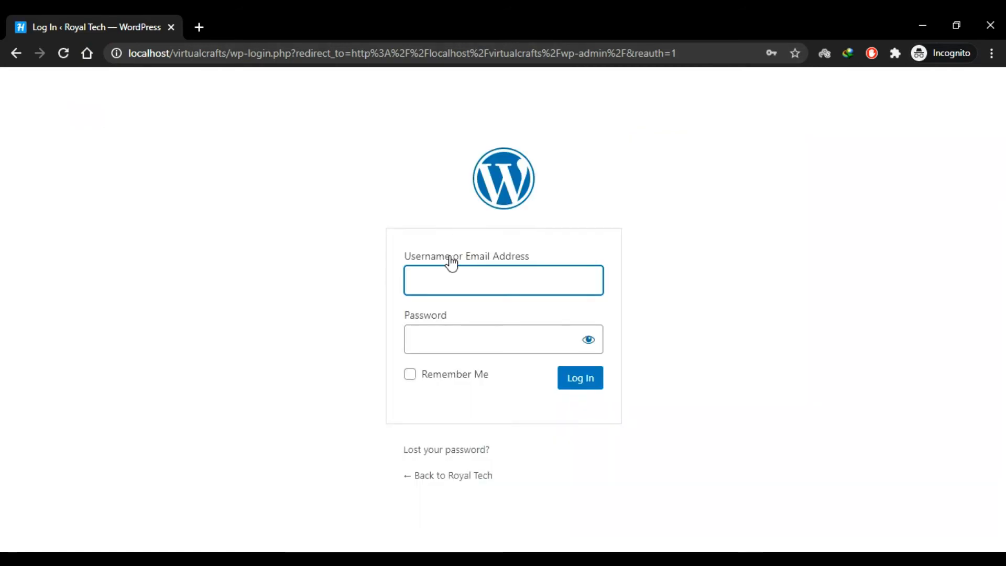
# Log in as the new subscriber with the saved username and account password, with Remember Me enabled
pyautogui.click(451, 281)
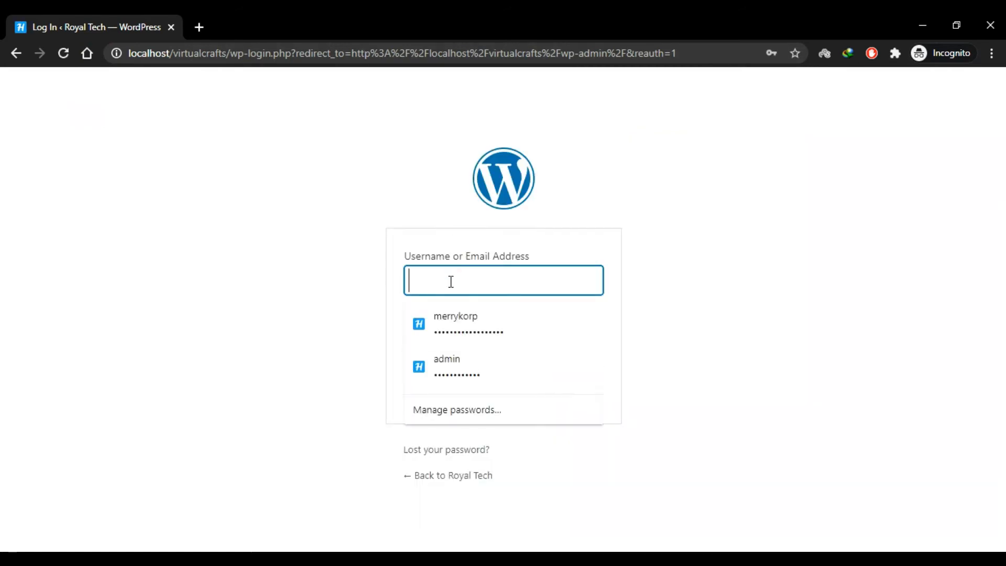
pyautogui.click(478, 327)
pyautogui.click(479, 378)
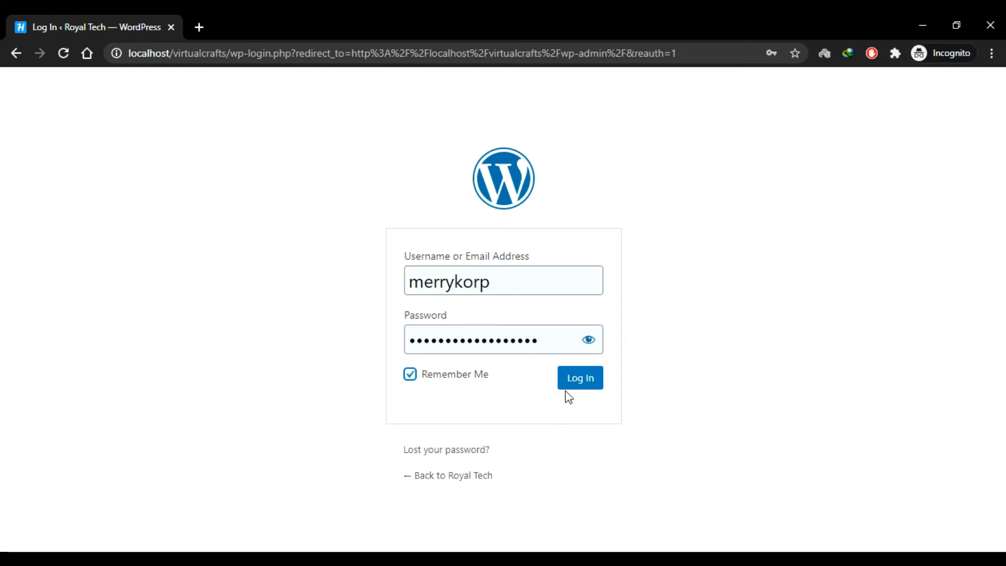
pyautogui.click(586, 382)
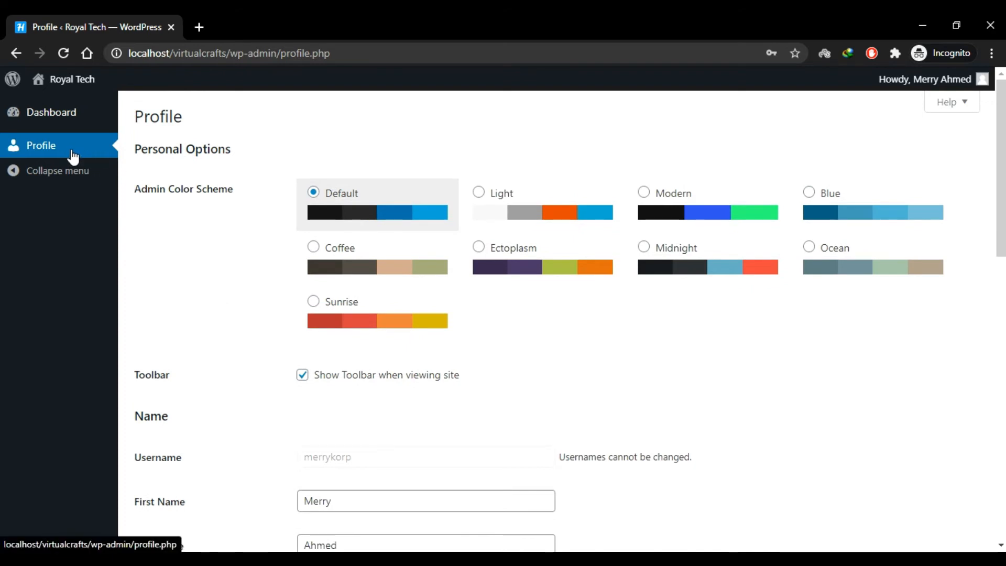
# Examine the subscriber's profile page from the name fields through contact info, biography and account management
pyautogui.scroll(-5, 137, 251)
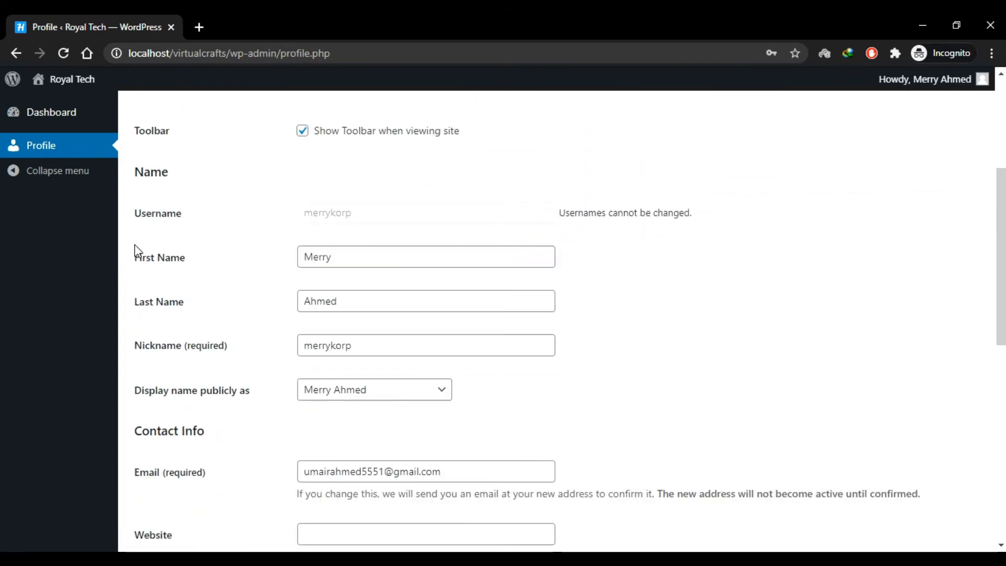
pyautogui.scroll(-1, 466, 294)
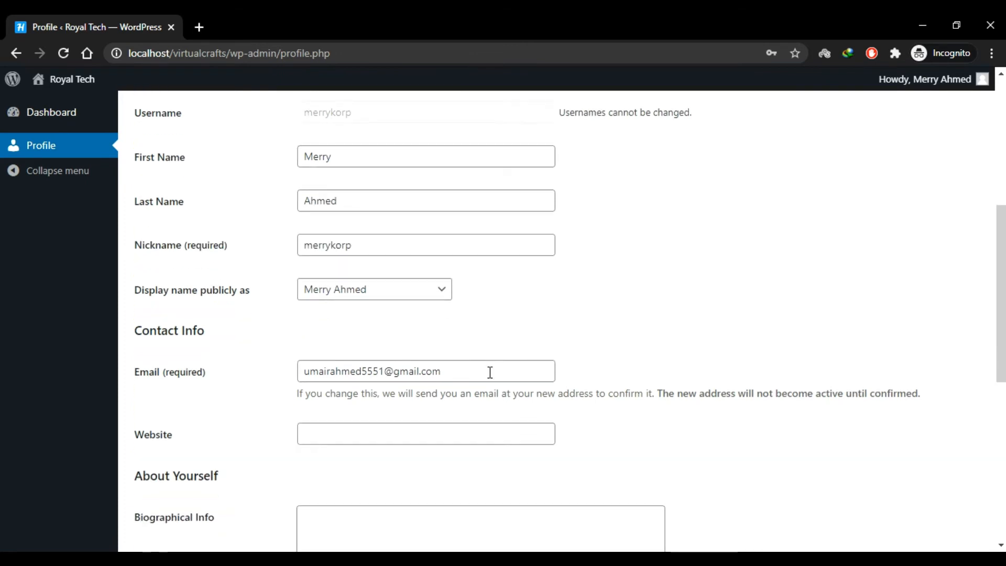
pyautogui.scroll(-2, 490, 371)
pyautogui.scroll(-1, 530, 391)
pyautogui.scroll(-2, 398, 388)
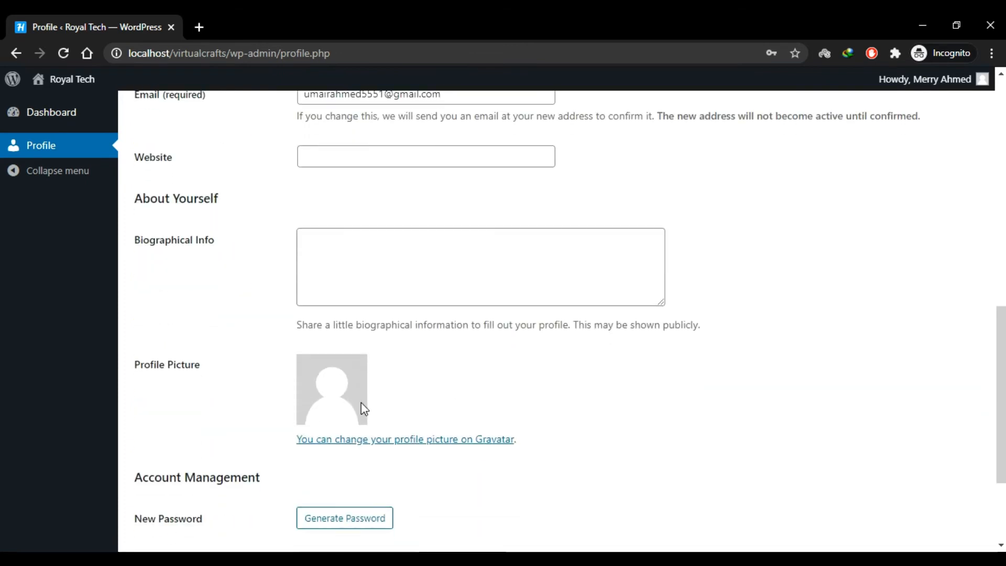
pyautogui.scroll(-3, 472, 419)
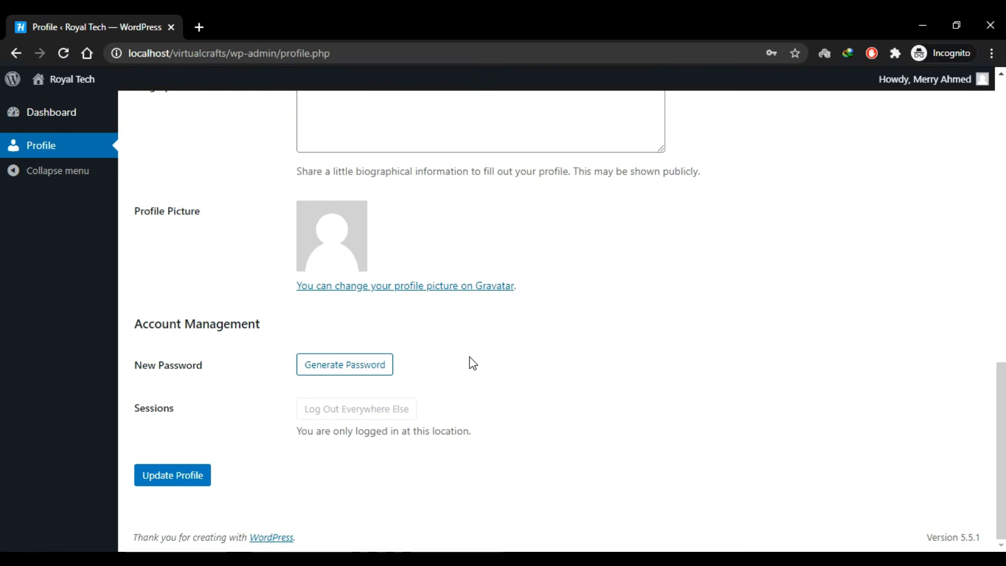
# Preview the Ectoplasm admin color scheme on the subscriber's profile page and switch back to Default
pyautogui.scroll(5, 469, 361)
pyautogui.scroll(4, 471, 362)
pyautogui.scroll(3, 471, 362)
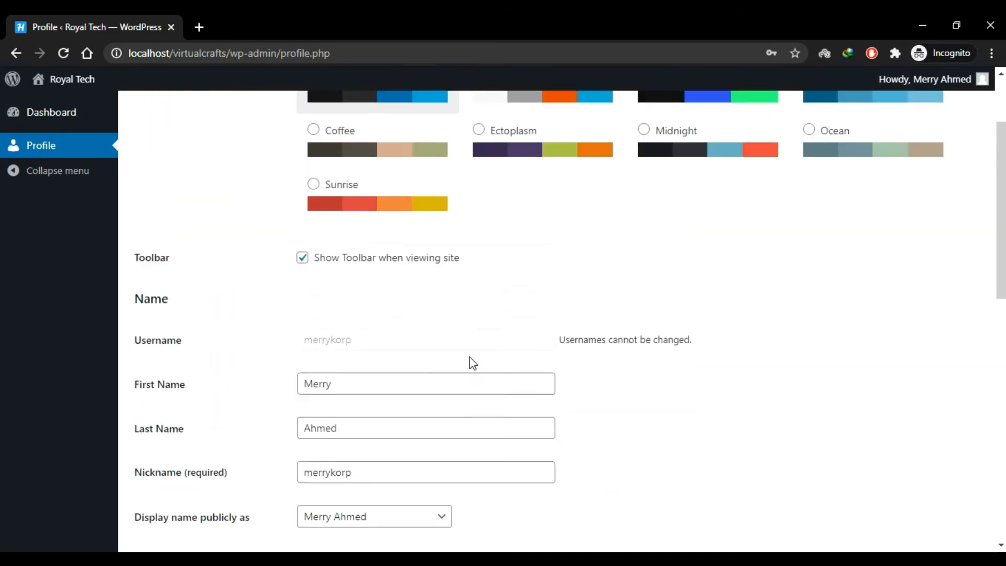
pyautogui.click(487, 252)
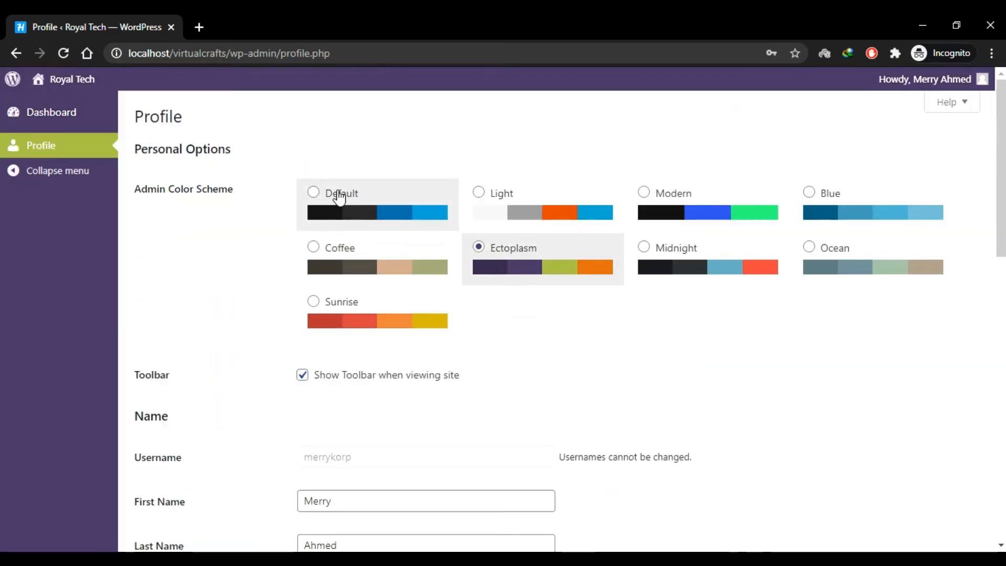
pyautogui.click(339, 198)
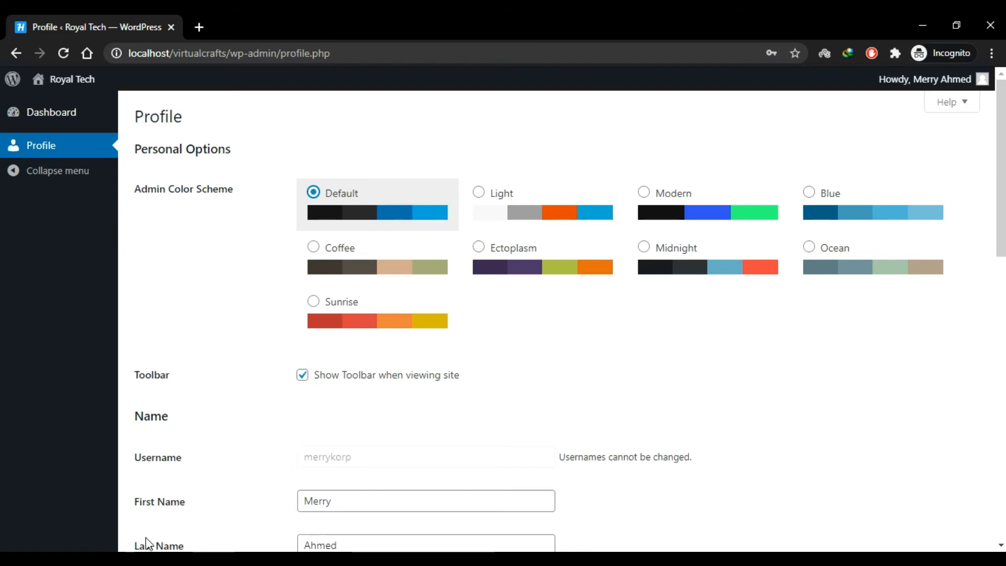
# Return to the administrator's browser window and open the subscriber's account for editing from the users list
pyautogui.click(108, 530)
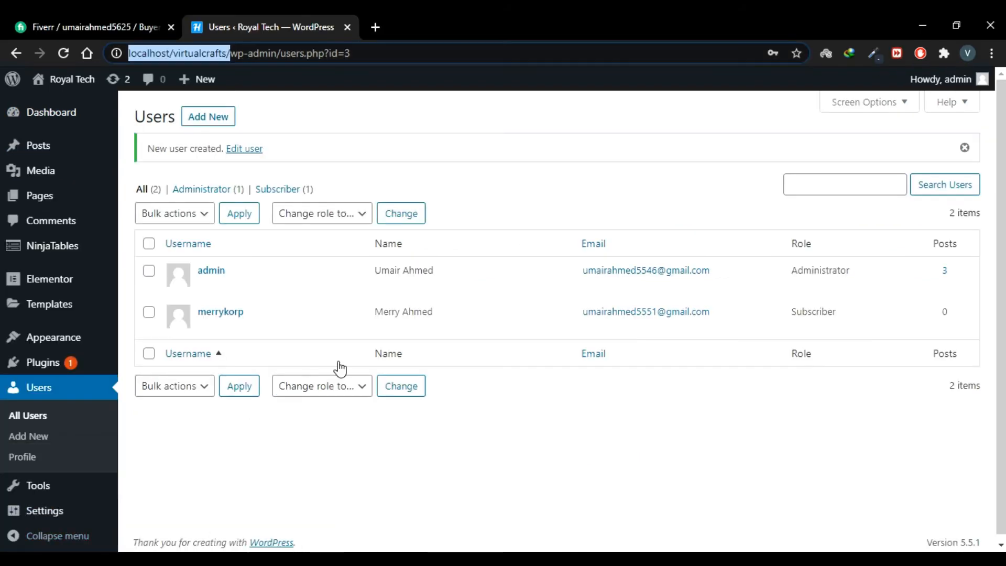
pyautogui.click(204, 283)
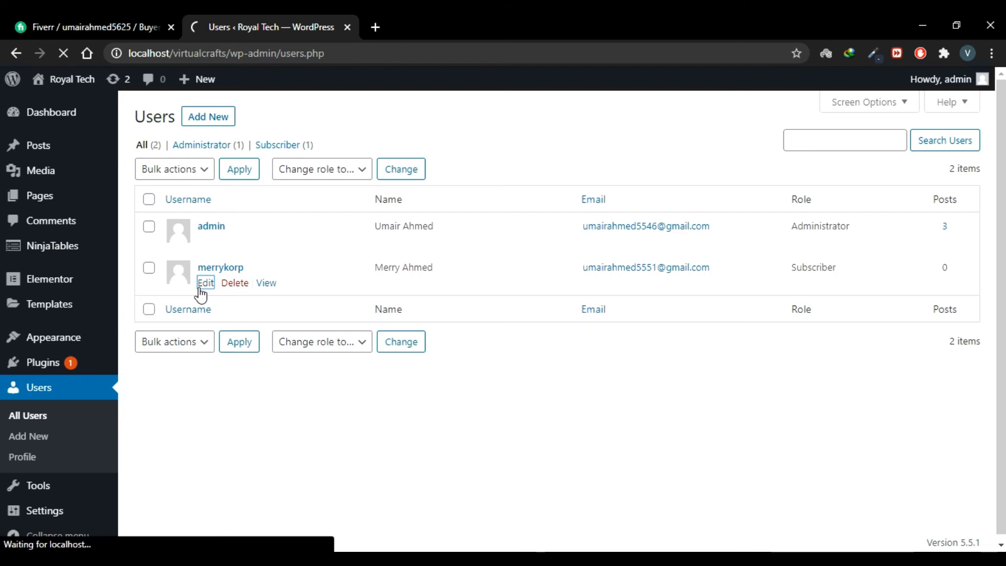
pyautogui.scroll(-2, 491, 171)
pyautogui.scroll(3, 490, 172)
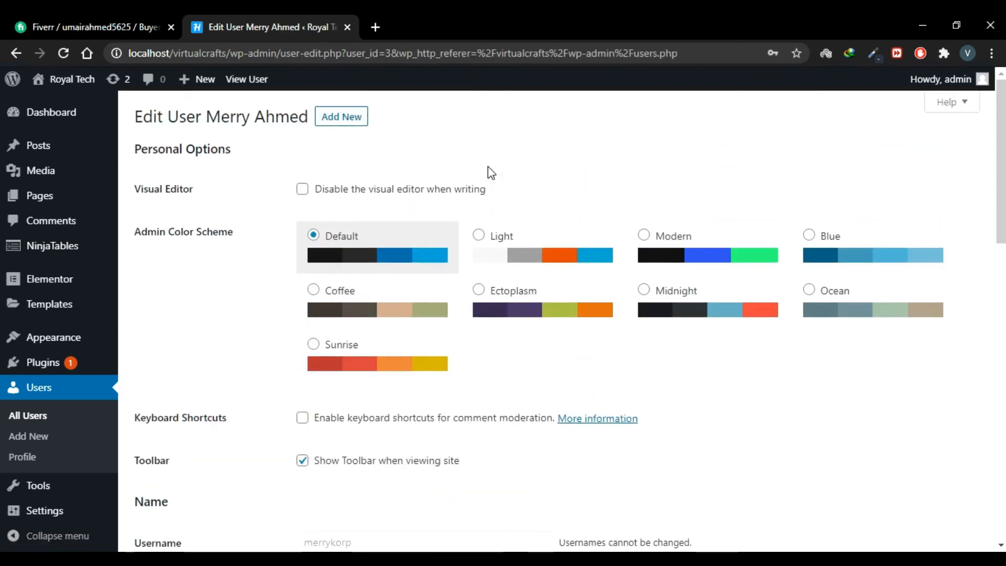
# Set the user's role to Contributor and save the updated user
pyautogui.scroll(-3, 490, 172)
pyautogui.scroll(-2, 488, 165)
pyautogui.click(409, 315)
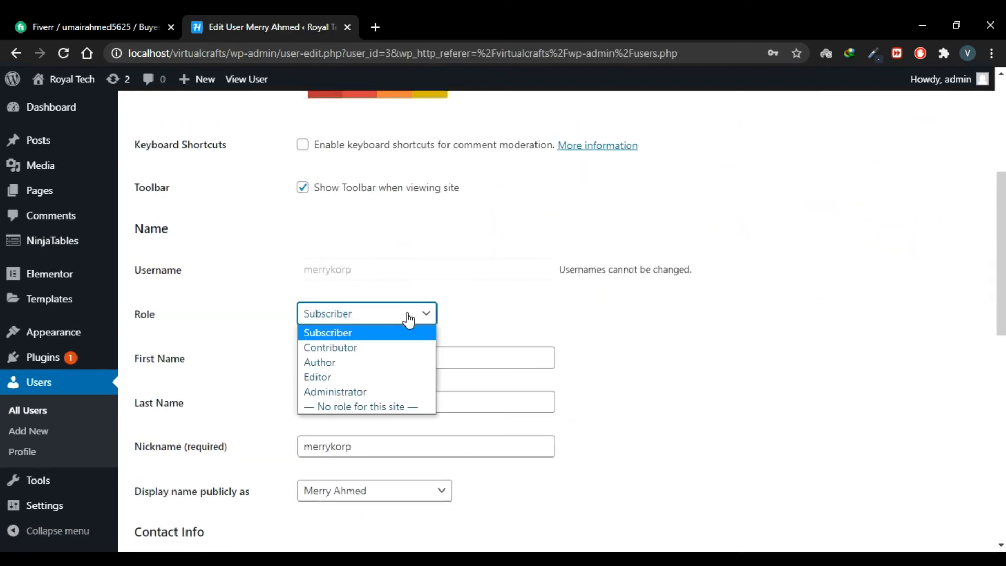
pyautogui.click(394, 351)
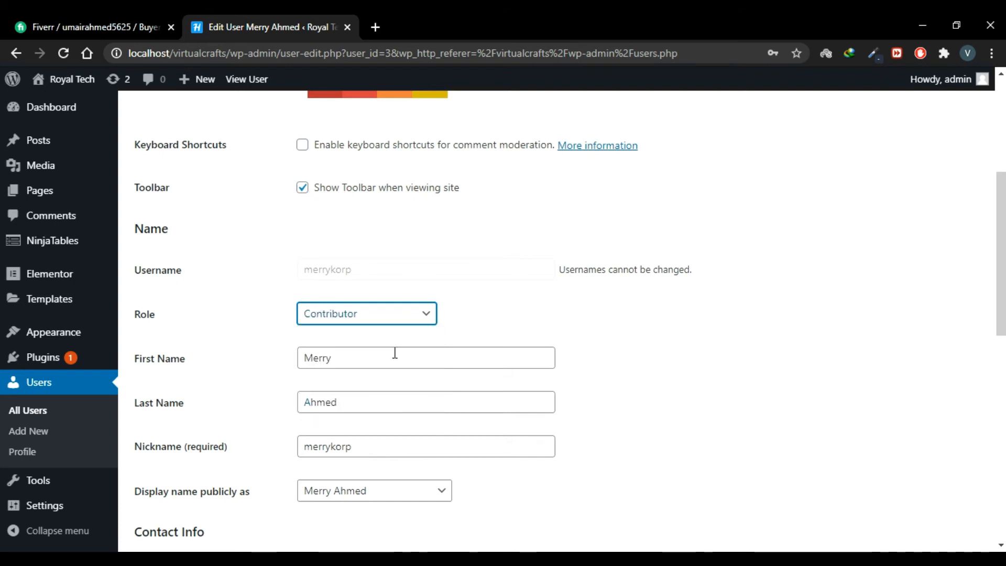
pyautogui.scroll(-1, 395, 352)
pyautogui.scroll(-3, 249, 459)
pyautogui.scroll(-5, 250, 459)
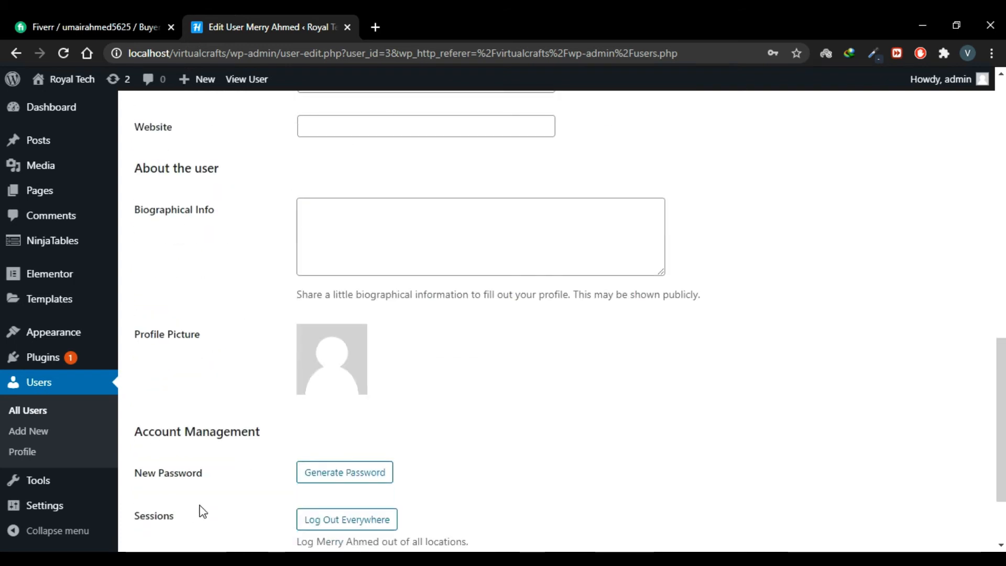
pyautogui.scroll(-2, 202, 512)
pyautogui.click(171, 485)
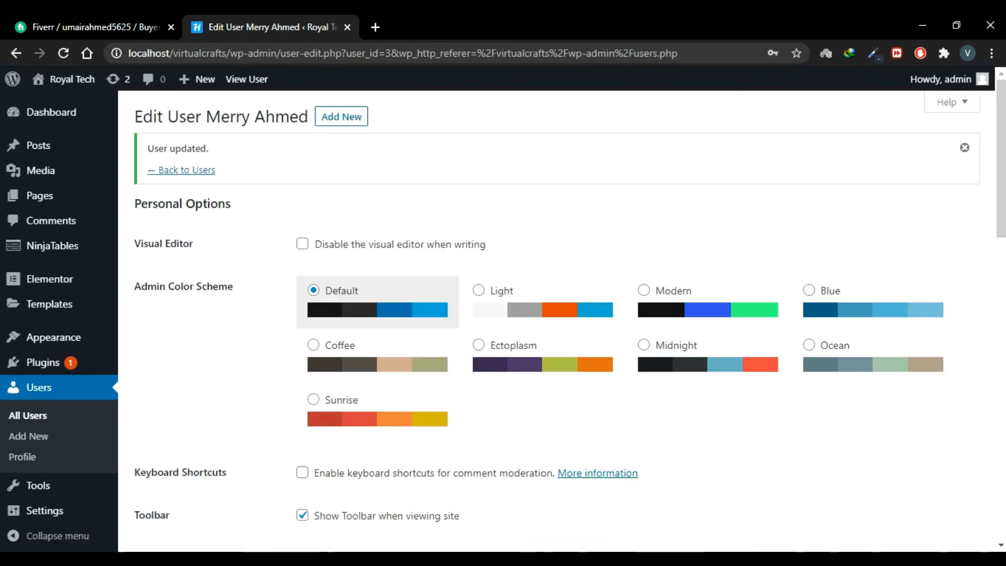
# Reload the profile page in the incognito window and open the Posts list to check the Contributor's access
pyautogui.moveTo(163, 558)
pyautogui.click(252, 498)
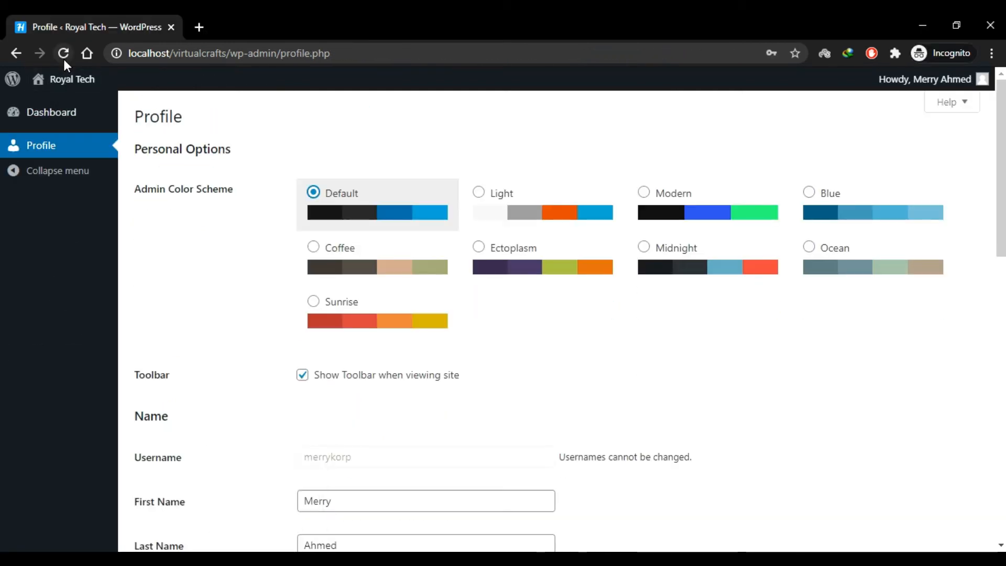
pyautogui.click(66, 55)
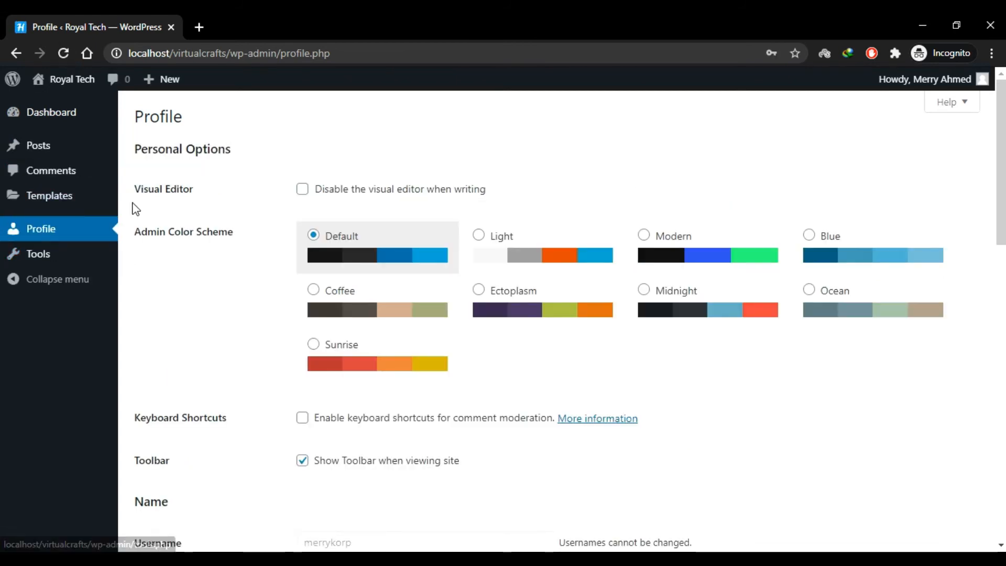
pyautogui.click(67, 156)
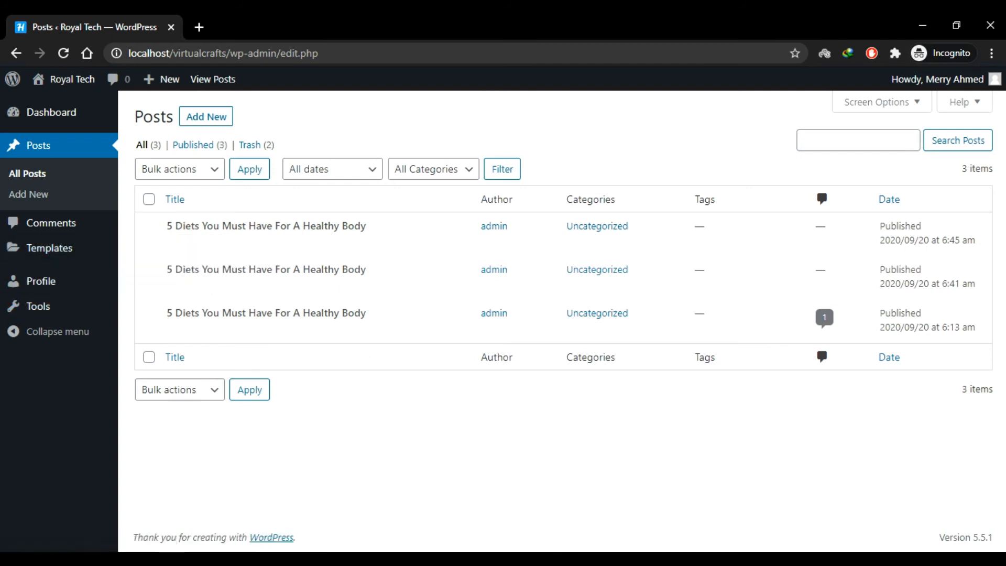
# Back in the administrator's window, set the user's role to Author and save the updated user
pyautogui.moveTo(159, 558)
pyautogui.click(79, 506)
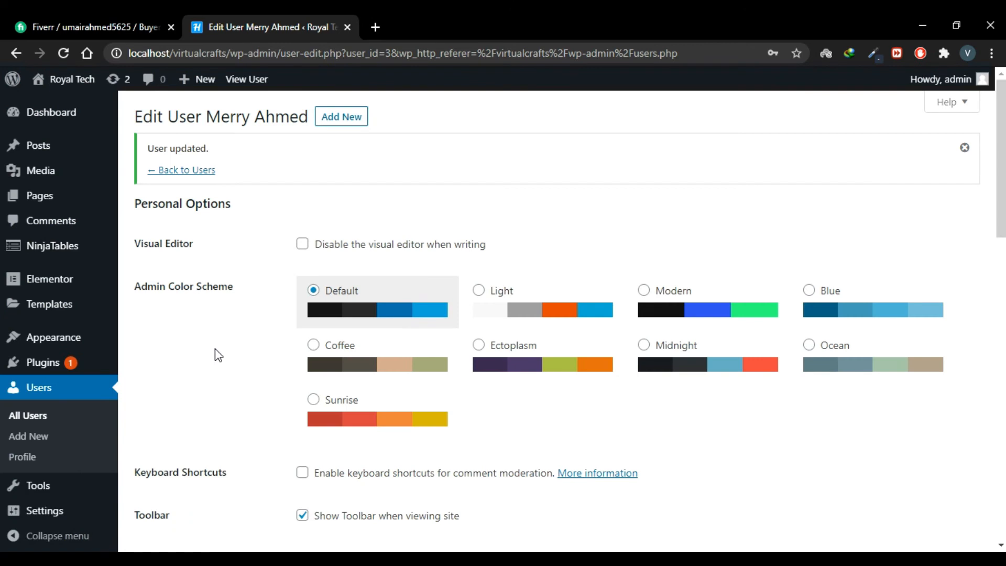
pyautogui.scroll(-5, 312, 283)
pyautogui.click(398, 359)
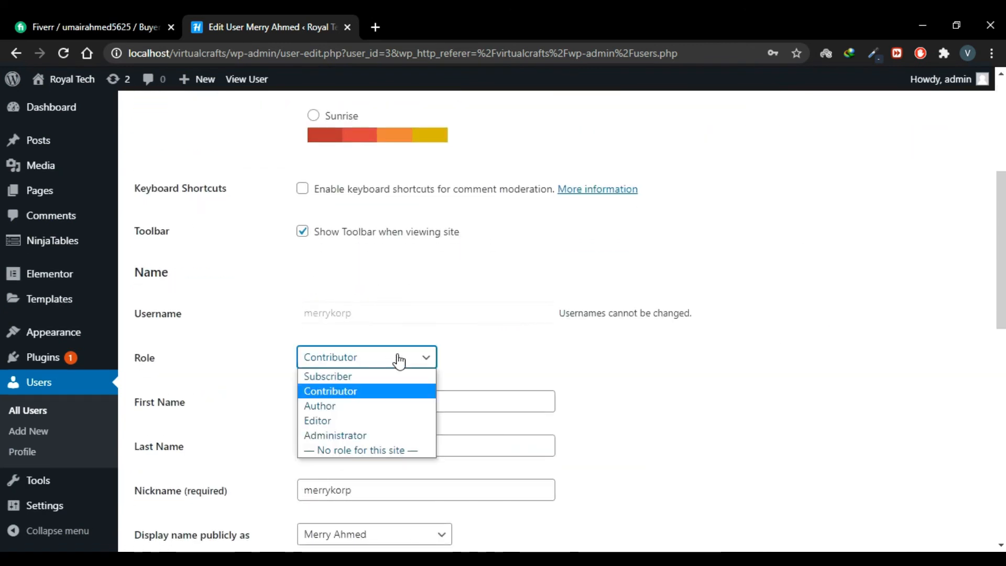
pyautogui.click(389, 406)
pyautogui.scroll(-10, 233, 407)
pyautogui.click(202, 473)
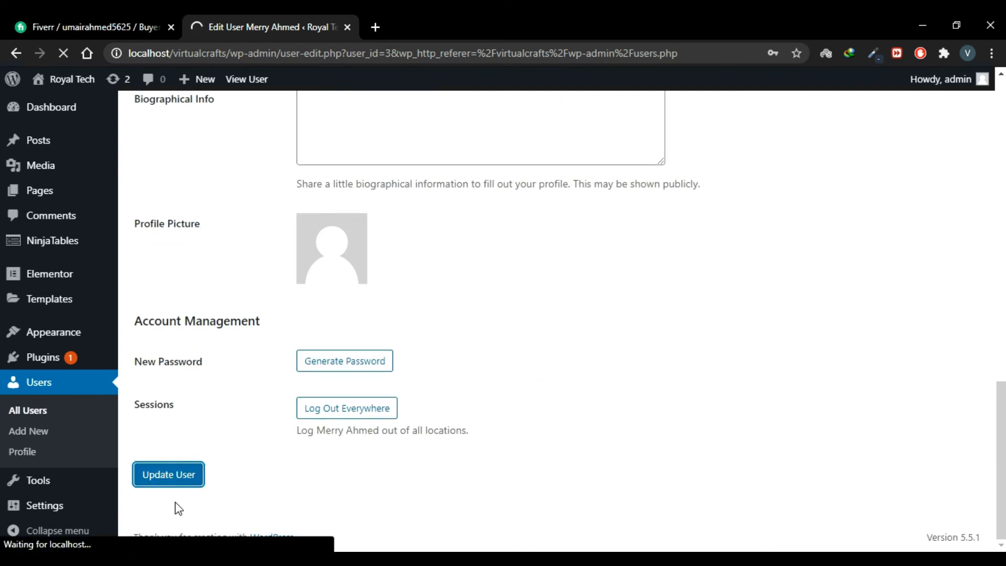
# Reload the Posts page in the incognito window to check which areas the Author role can access
pyautogui.moveTo(163, 559)
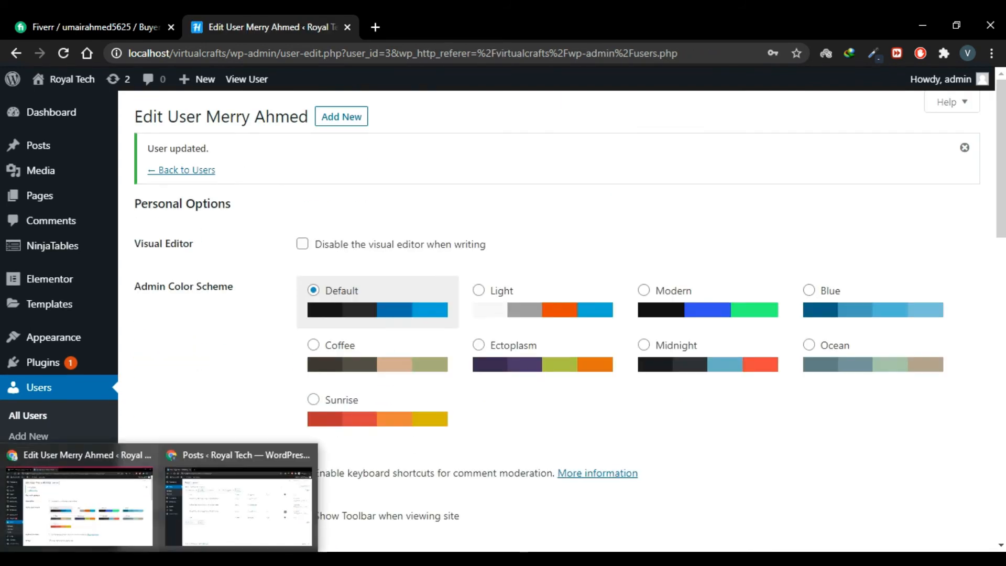
pyautogui.click(193, 526)
pyautogui.click(64, 53)
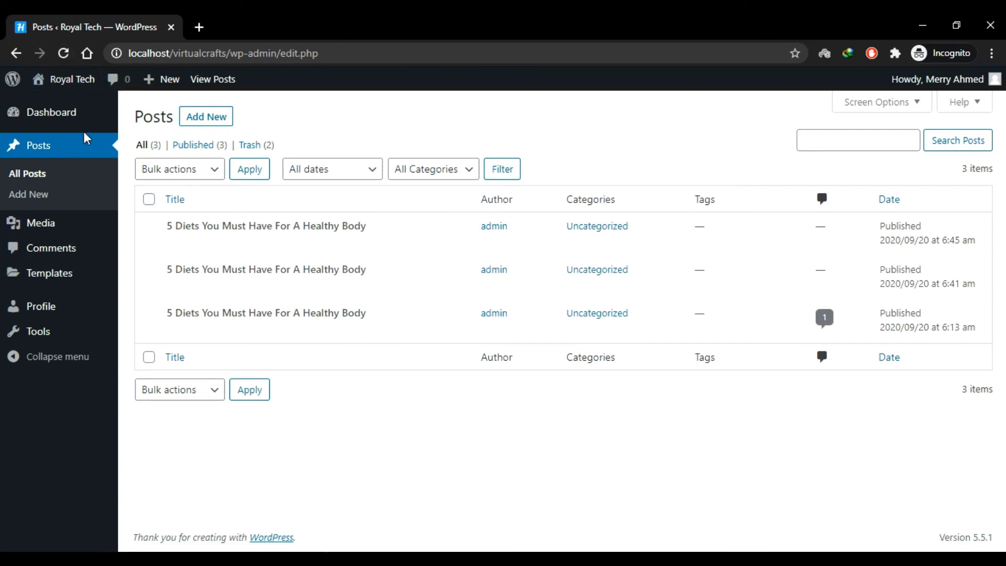
pyautogui.moveTo(82, 232)
# Back in the administrator's window, set the user's role to Editor and save the updated user
pyautogui.click(116, 539)
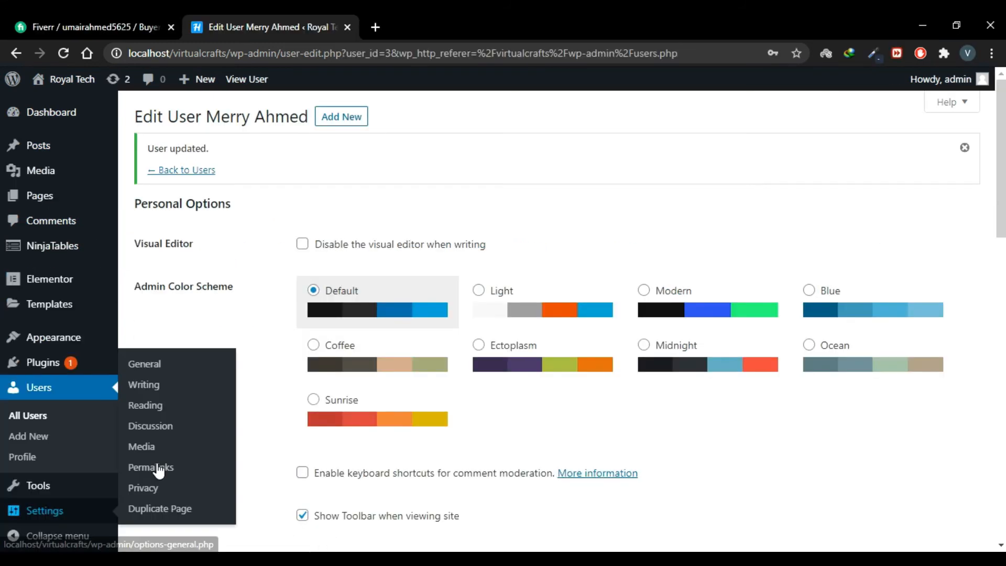
pyautogui.scroll(-5, 357, 315)
pyautogui.click(367, 303)
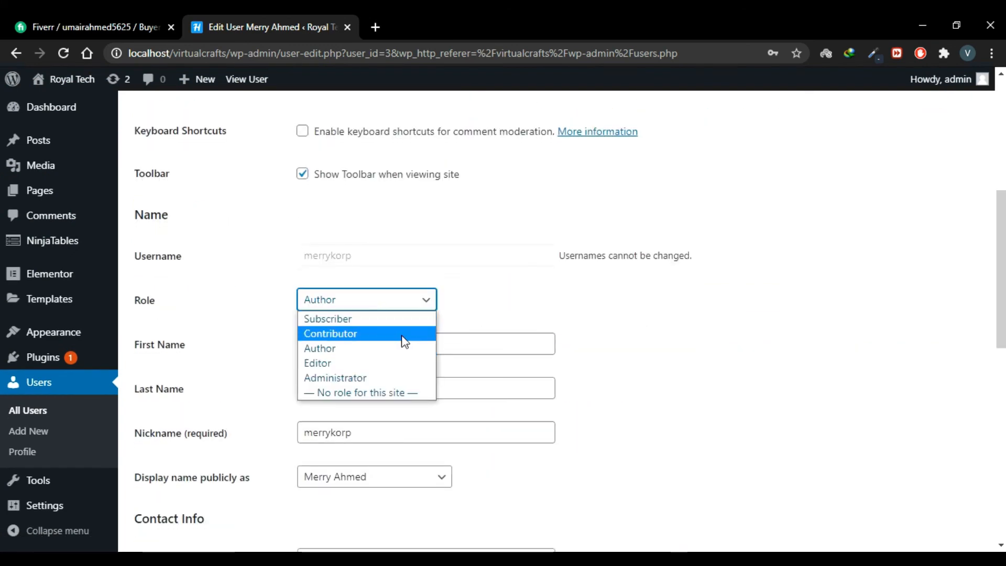
pyautogui.click(372, 363)
pyautogui.scroll(-8, 218, 438)
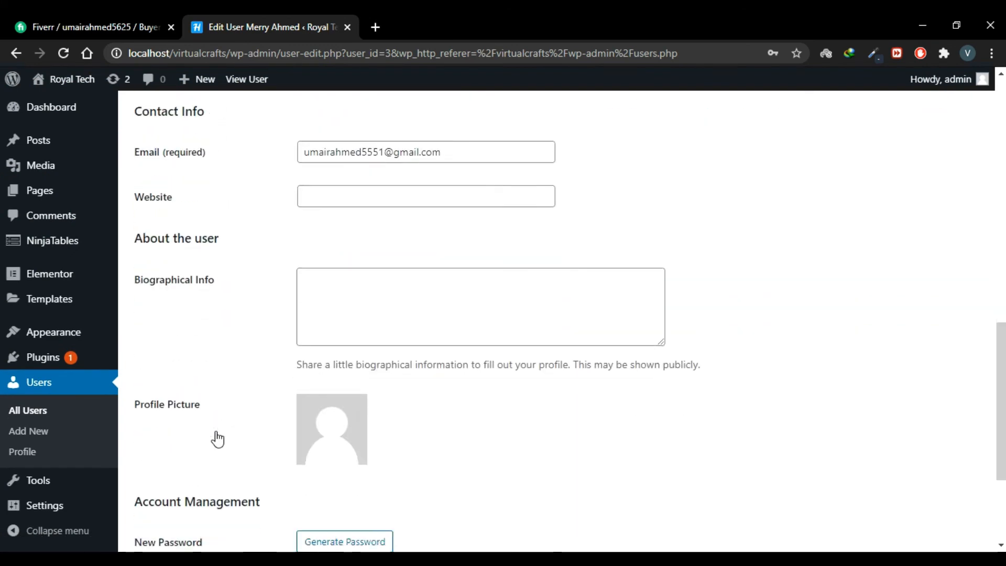
pyautogui.click(177, 474)
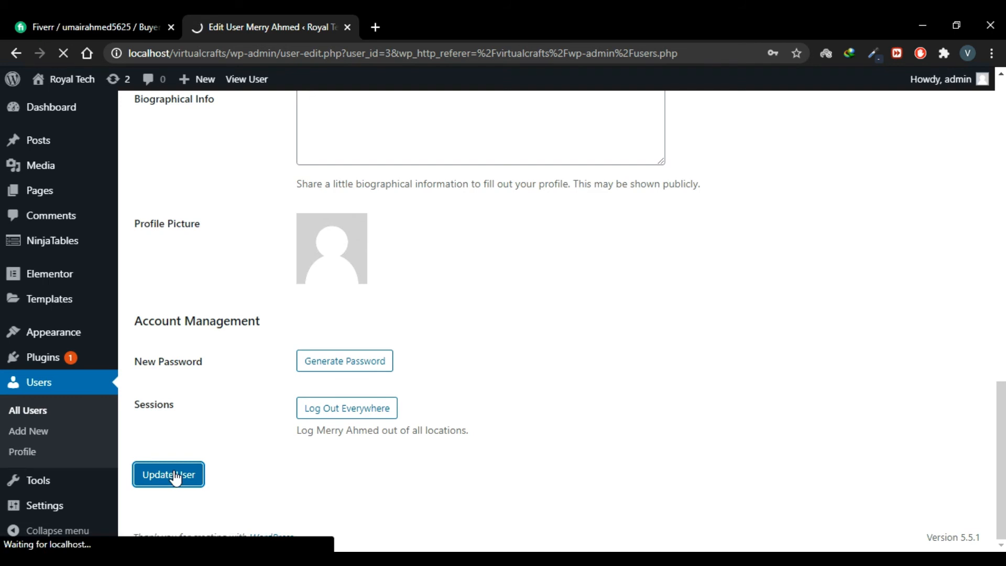
# Reload the Posts page in the incognito window to check which areas the Editor role can access
pyautogui.moveTo(164, 559)
pyautogui.click(186, 530)
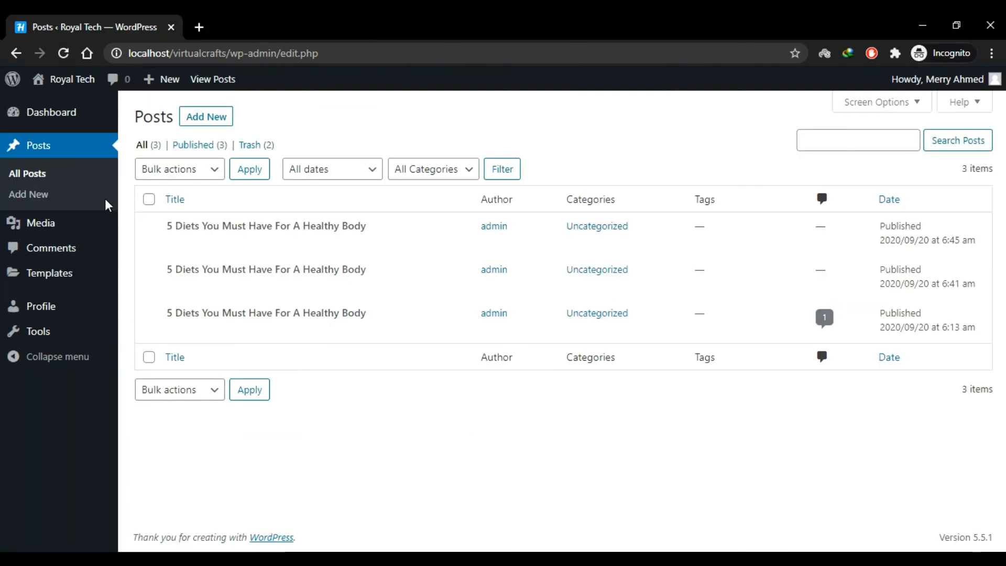
pyautogui.click(69, 52)
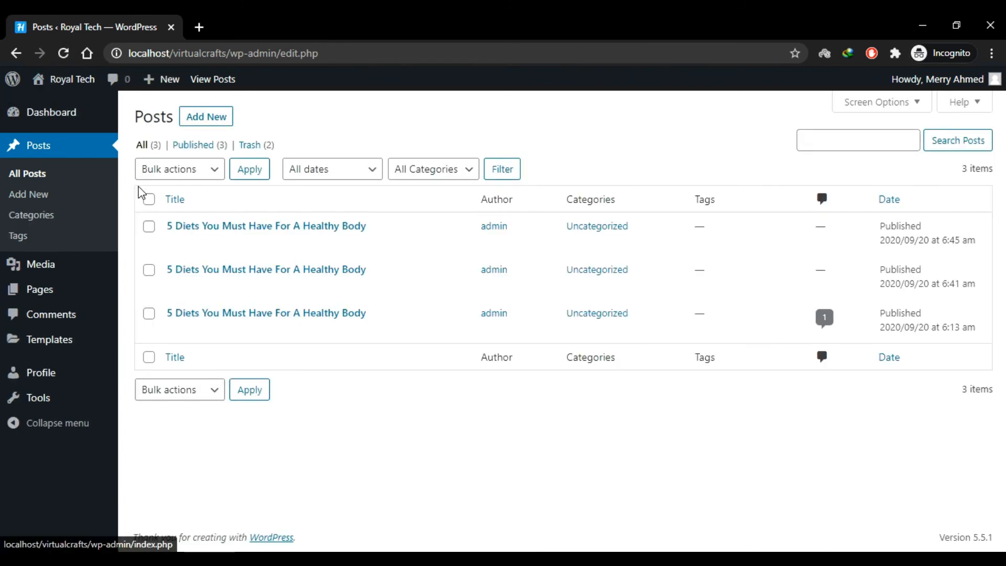
pyautogui.moveTo(120, 302)
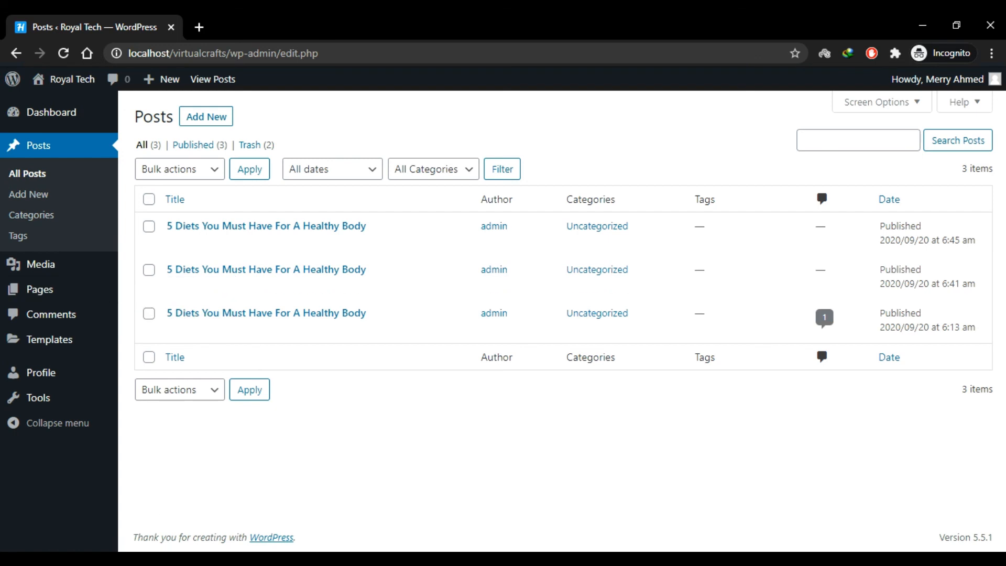
# Back in the administrator's window, set the user's role to Administrator and save the updated user
pyautogui.moveTo(157, 559)
pyautogui.click(144, 529)
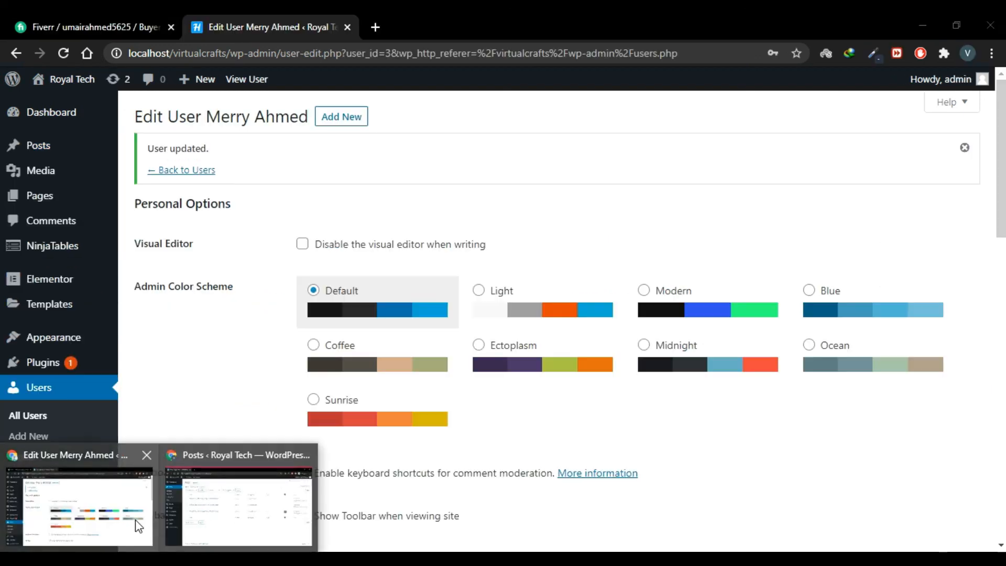
pyautogui.scroll(-5, 249, 388)
pyautogui.click(370, 287)
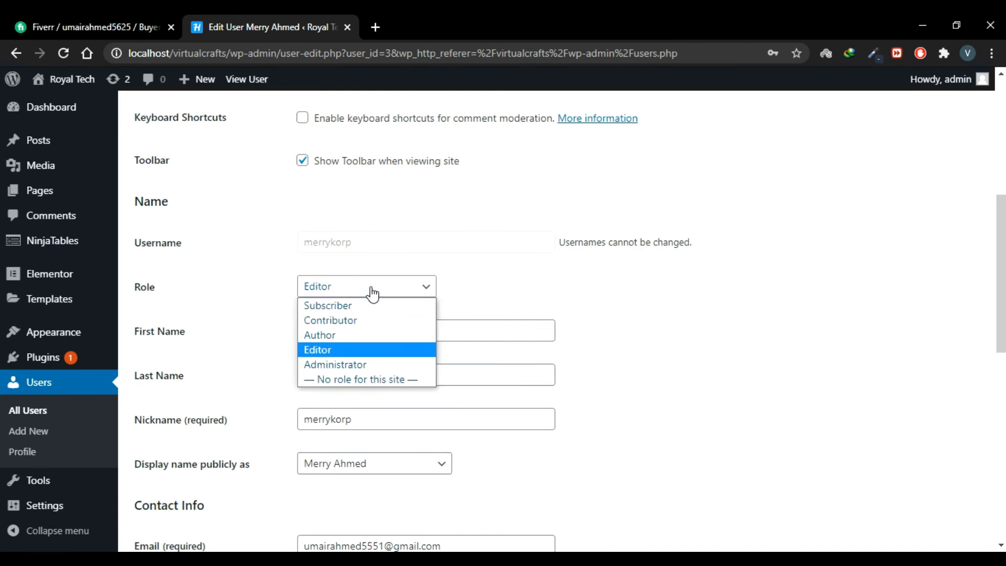
pyautogui.click(372, 364)
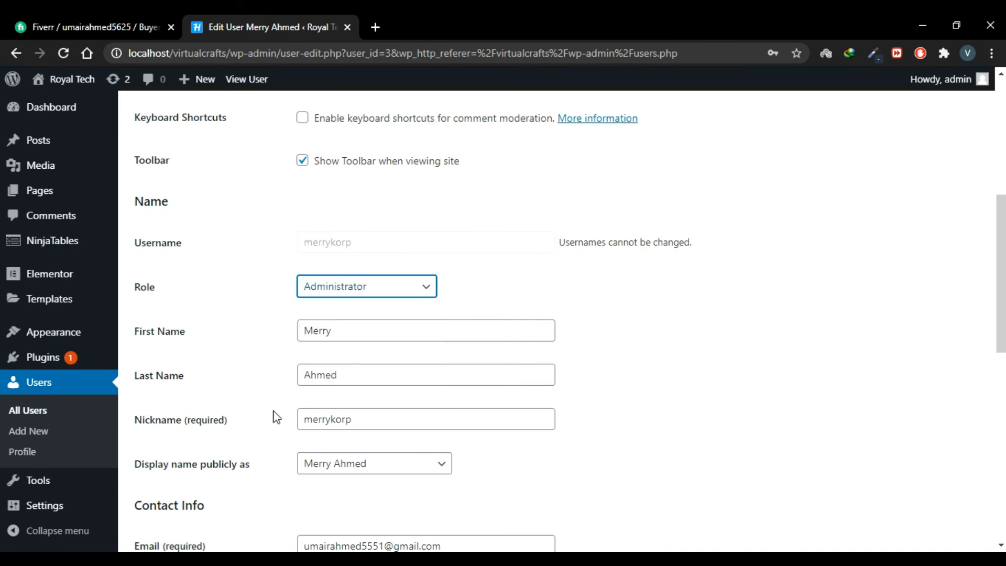
pyautogui.scroll(-10, 188, 204)
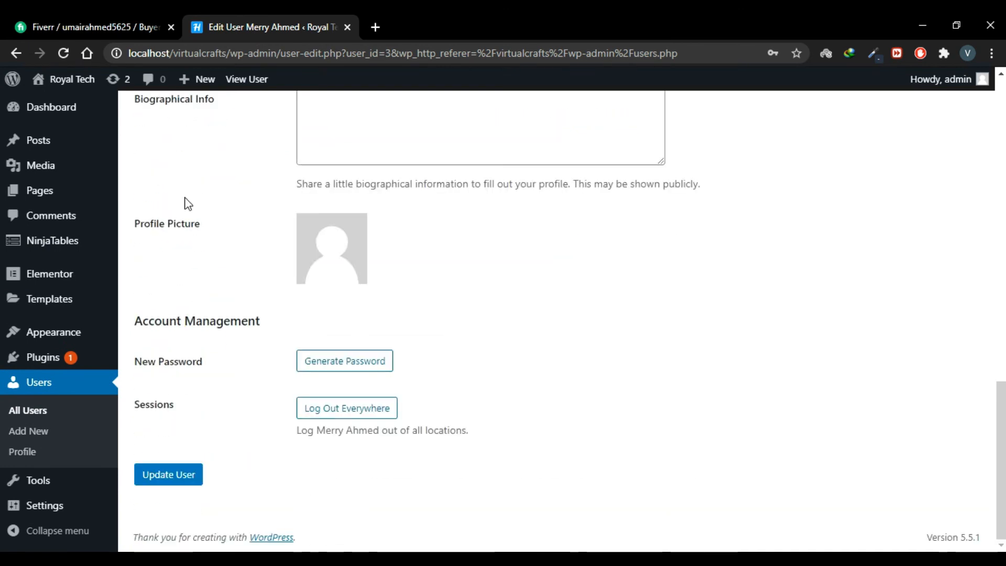
pyautogui.click(171, 474)
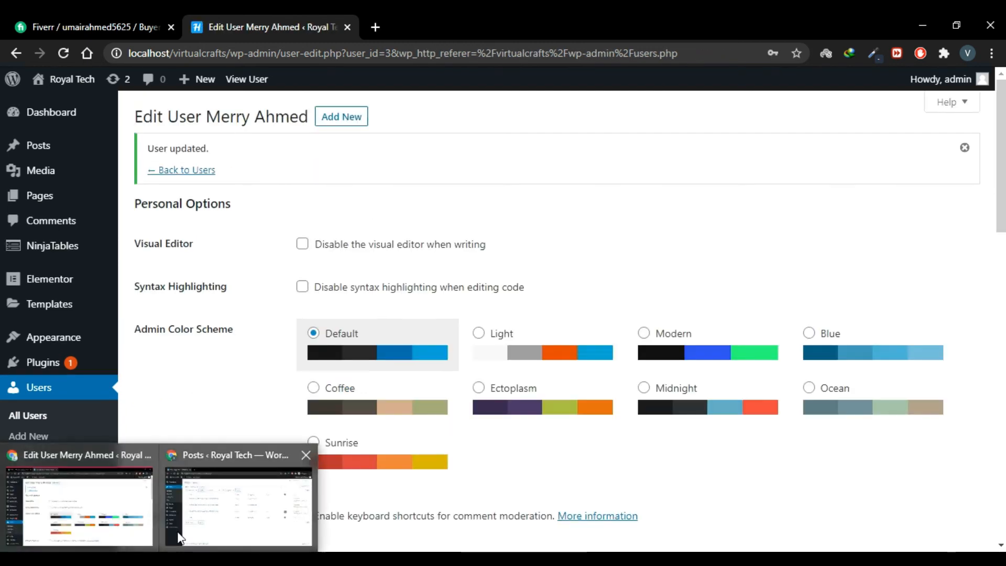
# Reload the Posts page in the incognito window to check the Administrator role's access, and open the Dashboard
pyautogui.click(177, 531)
pyautogui.click(68, 55)
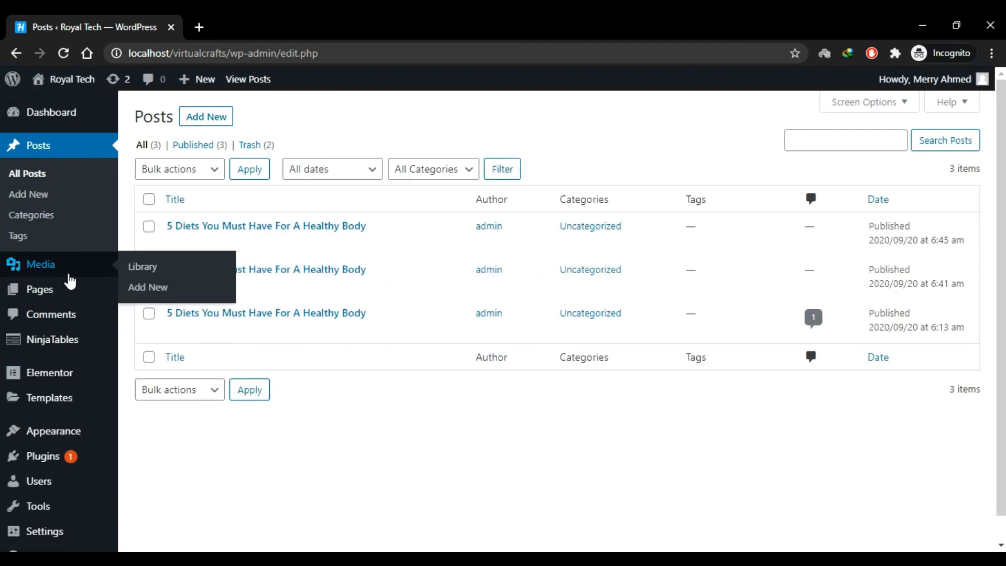
pyautogui.scroll(-1, 142, 410)
pyautogui.scroll(1, 146, 415)
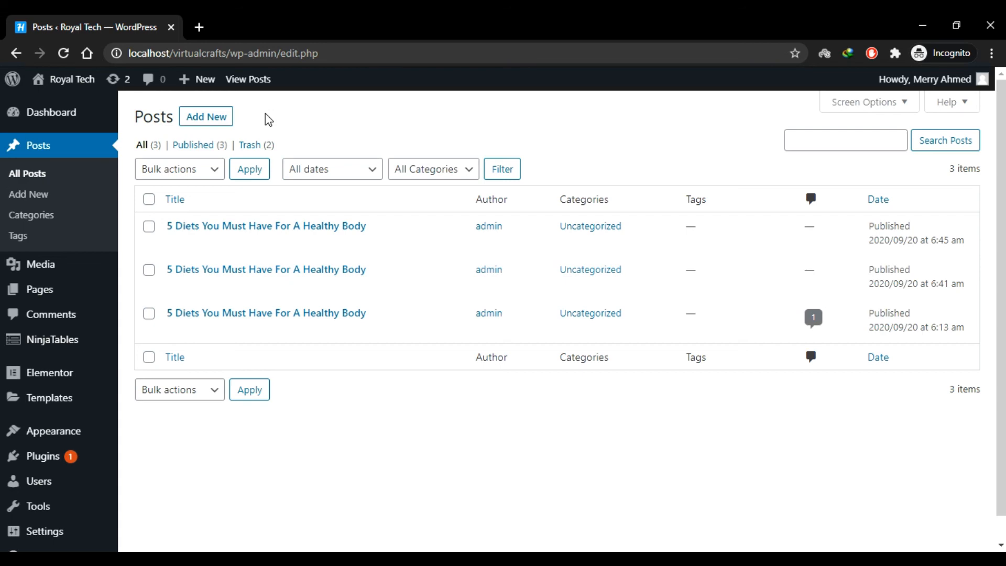
pyautogui.click(51, 112)
# Switch back to the administrator's window and open the list of all users
pyautogui.moveTo(162, 559)
pyautogui.click(113, 517)
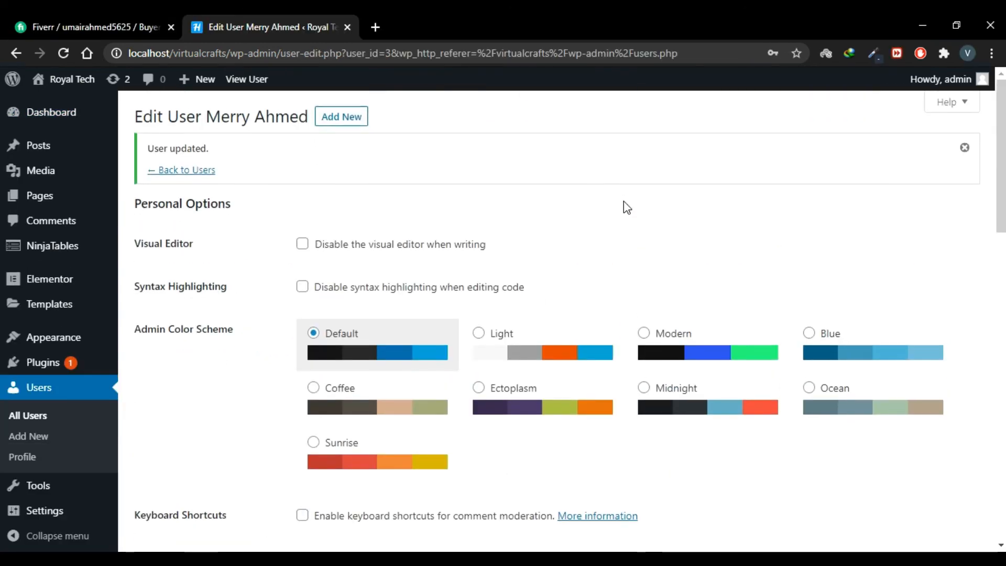
pyautogui.click(53, 421)
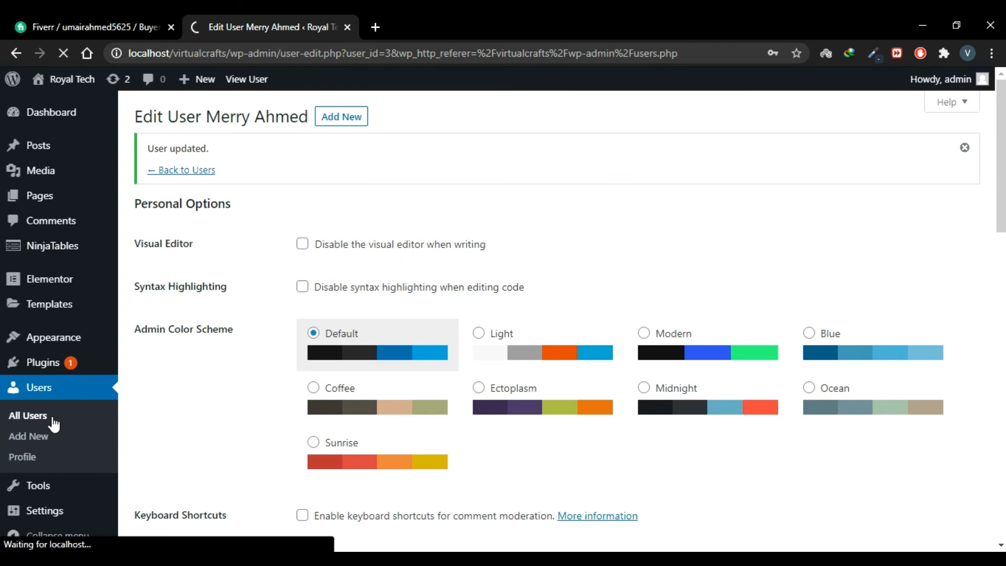